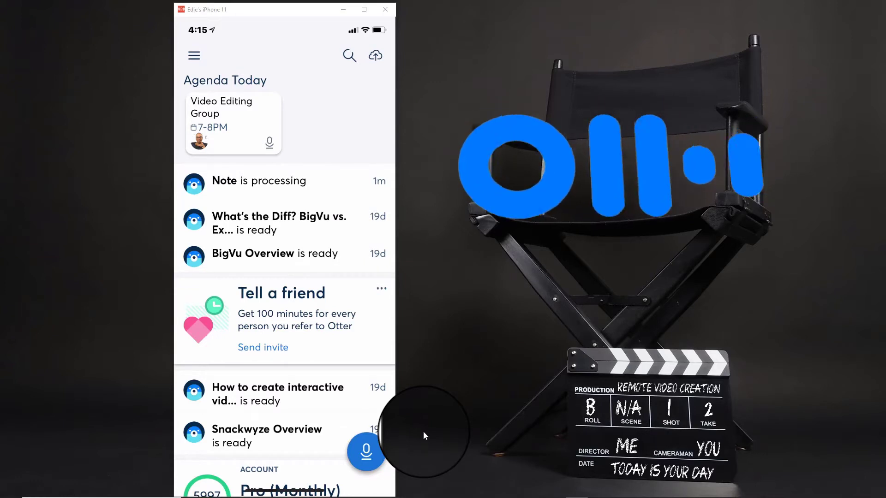
Switch to Otter.ai in the browser and open this week's recorded conversation named Note
mouse_move(689, 494)
mouse_move(738, 492)
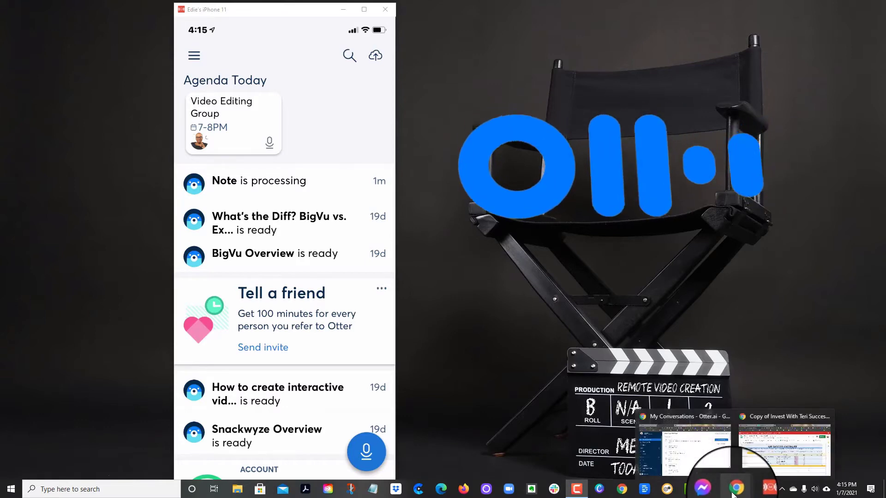
click(717, 475)
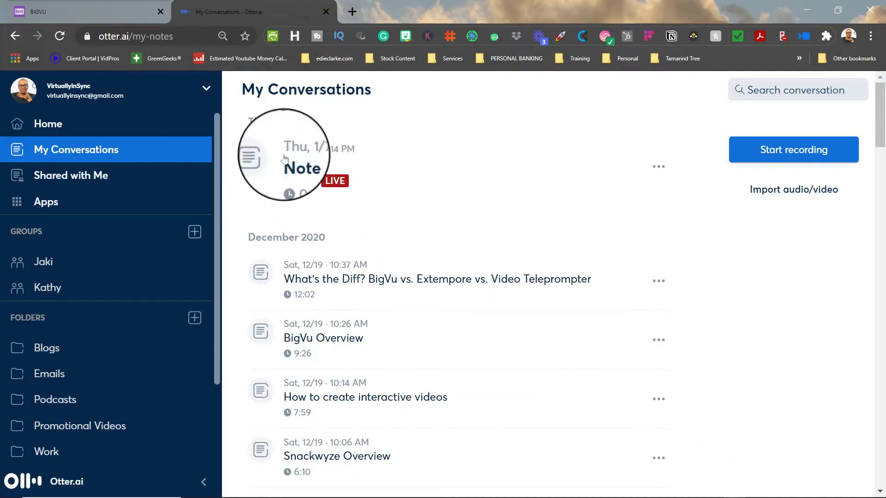
click(665, 170)
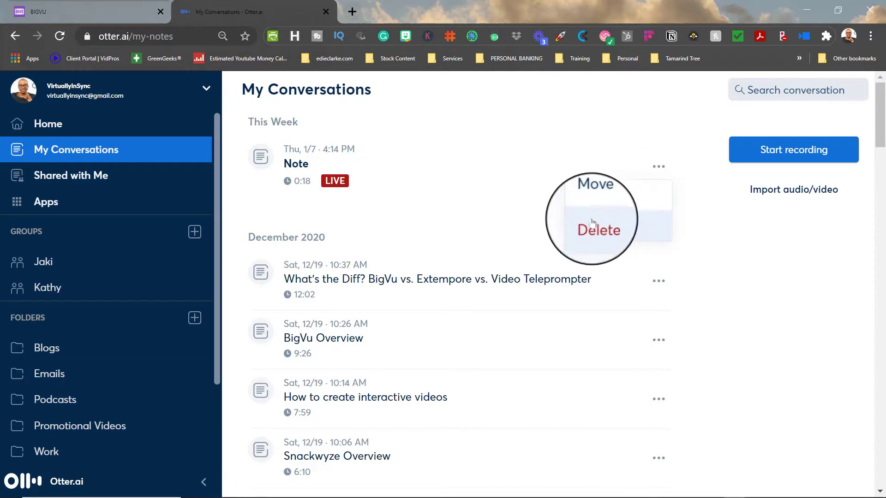
click(457, 212)
click(293, 168)
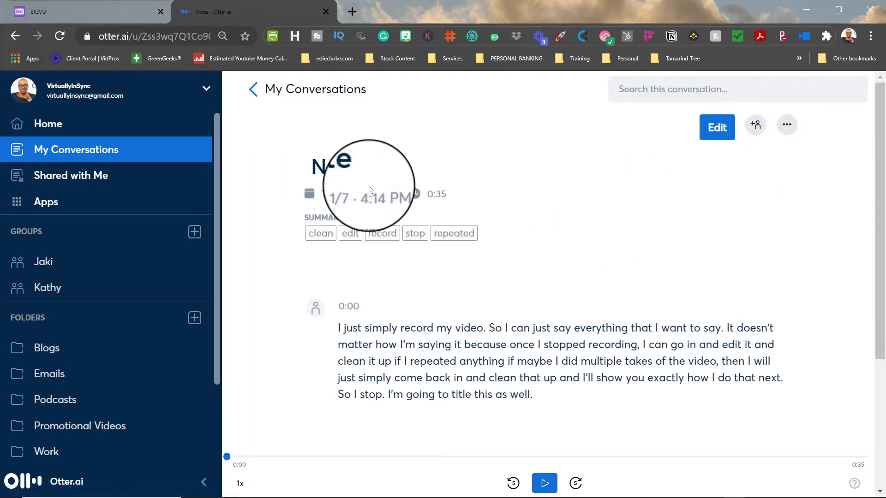
Rename the conversation as "New Voice Over"
click(352, 171)
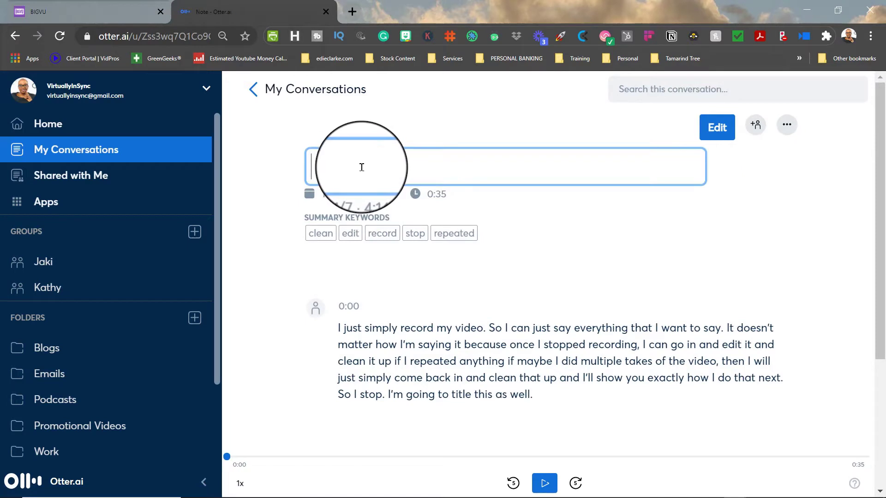
text(NEW)
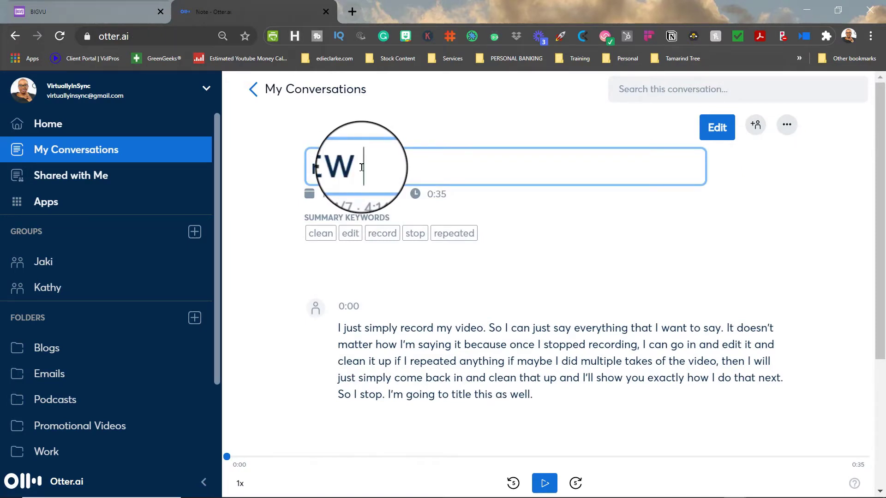
key(BackSpace)
key(BackSpace)
text(ew )
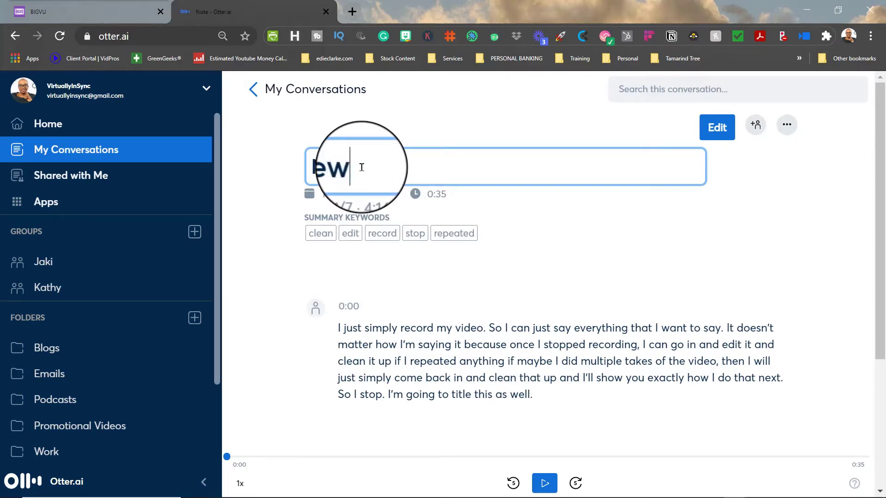
text(Voice )
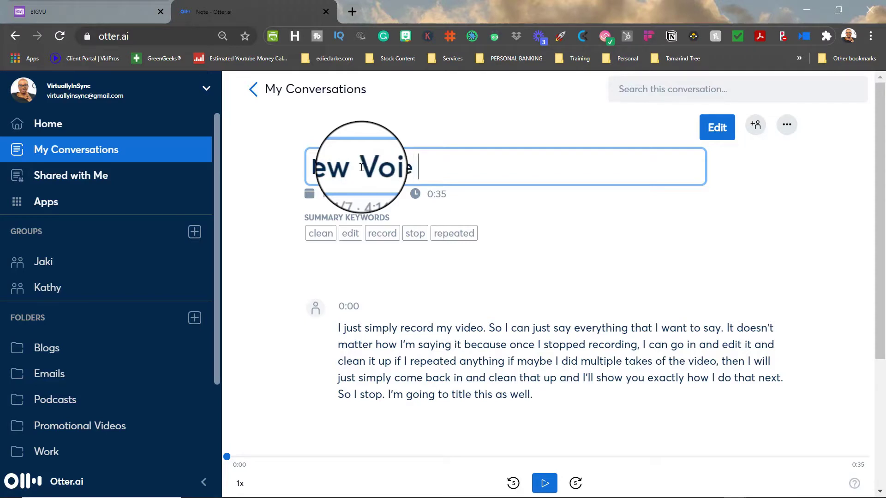
text(Over)
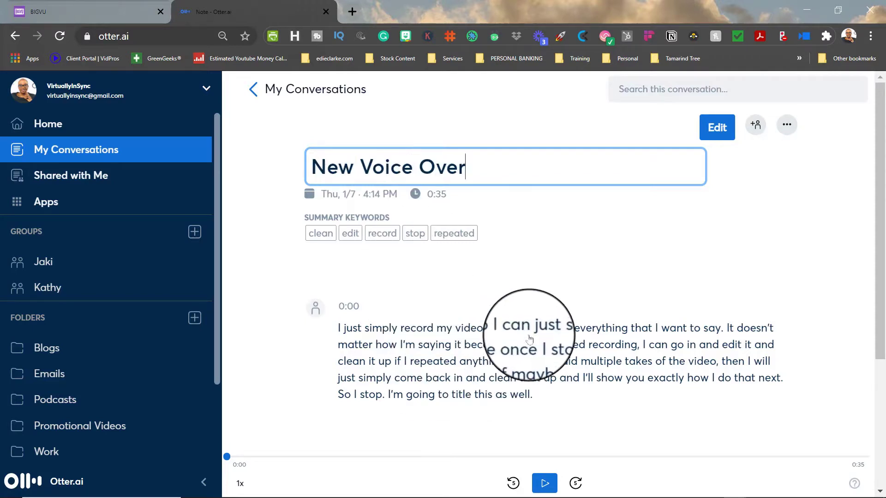
Split the transcript into paragraphs before "So I can just say everything" and "I can go in and edit it", and finish editing
click(717, 127)
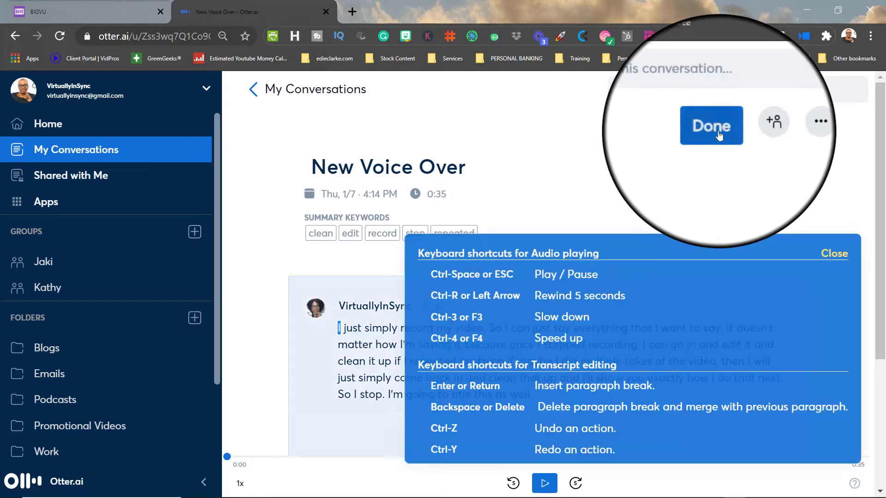
click(835, 255)
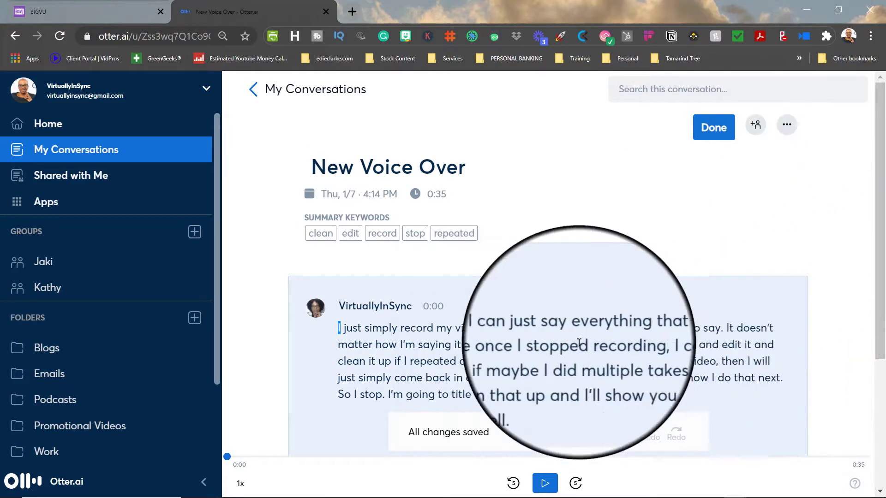
click(490, 329)
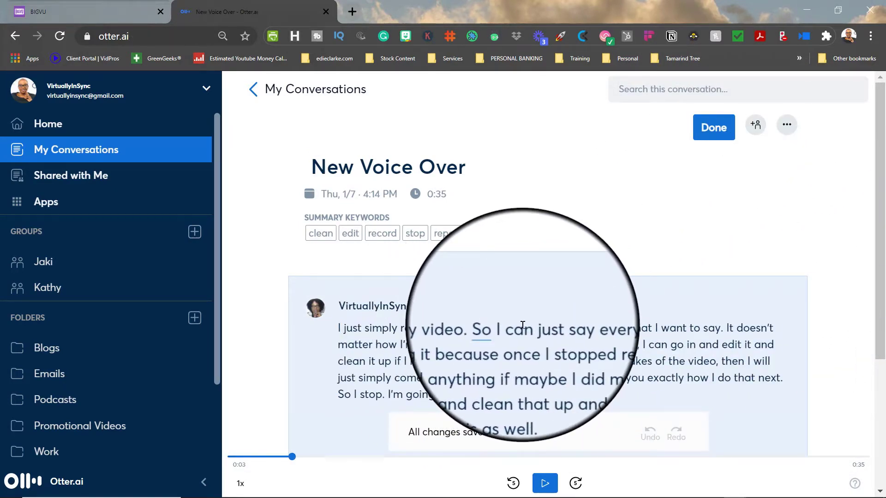
key(Return)
scroll(554, 327, down, 2)
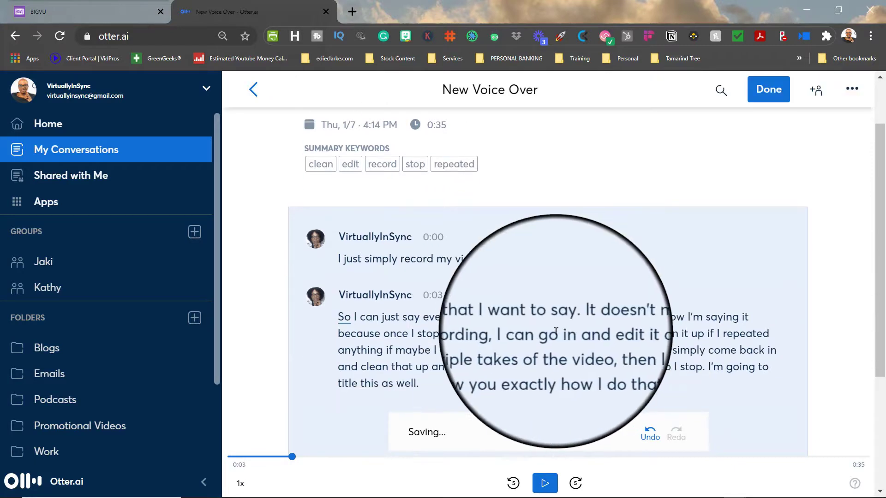
click(532, 335)
key(Return)
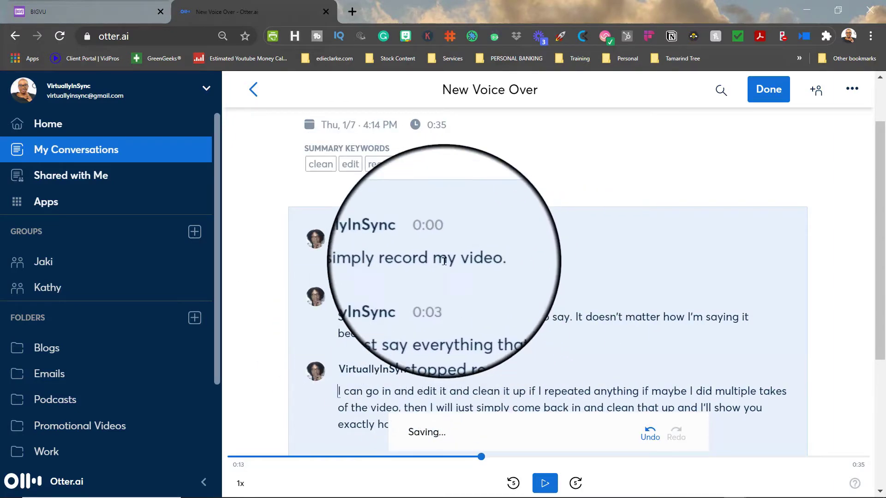
scroll(581, 339, down, 3)
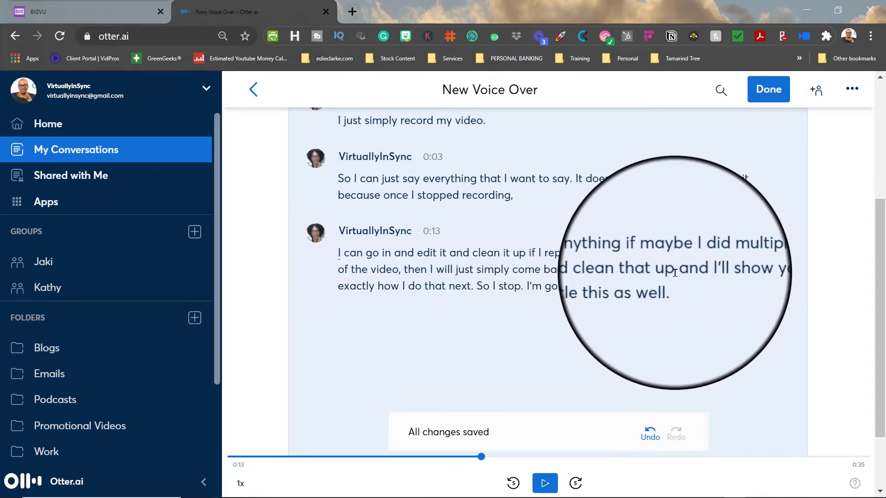
scroll(674, 263, up, 2)
scroll(675, 263, up, 2)
click(768, 94)
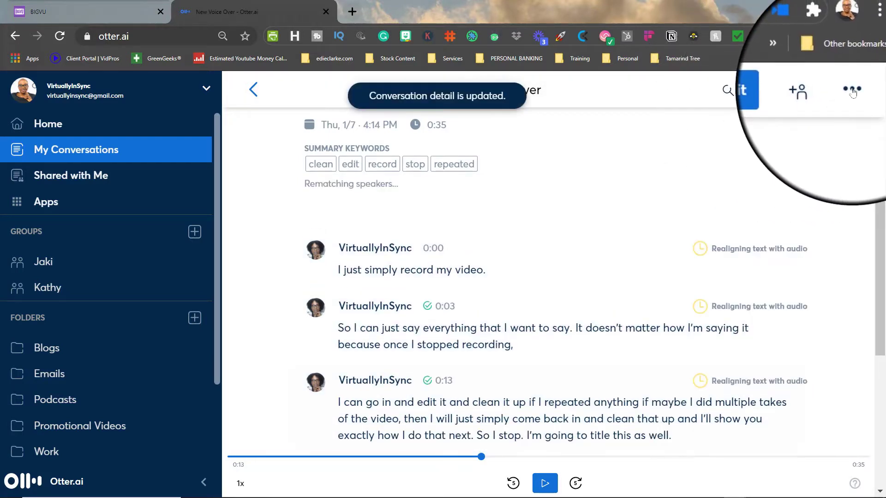
Export the transcript text in CLIPBOARD format
click(853, 91)
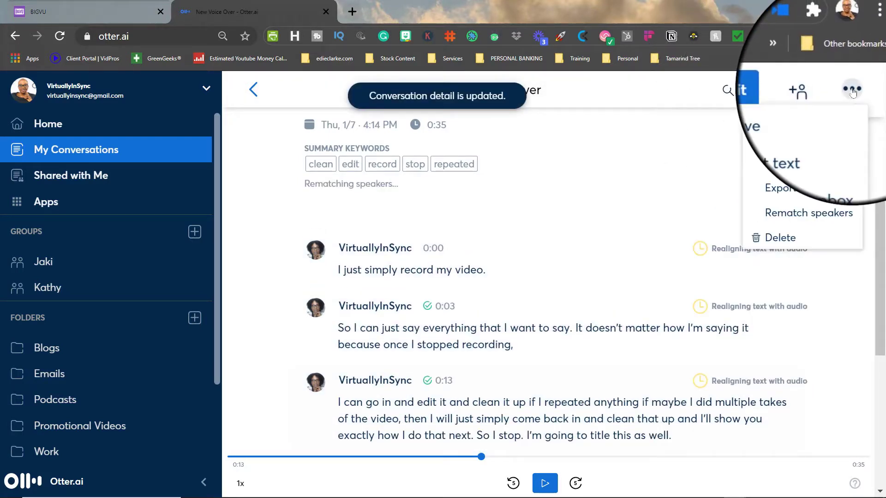
click(803, 140)
click(600, 138)
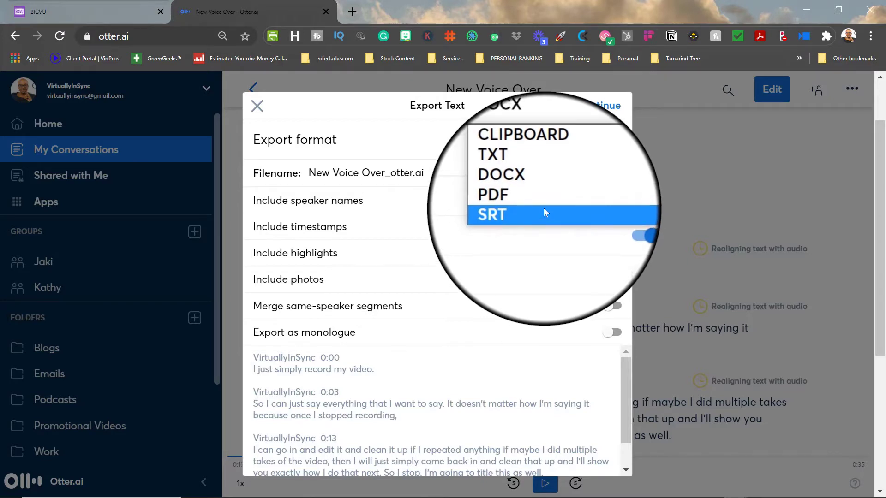
click(531, 163)
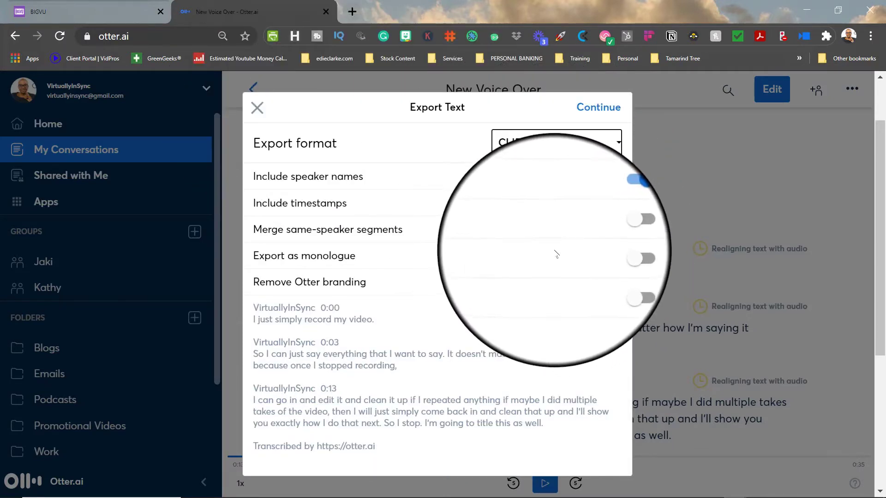
click(598, 107)
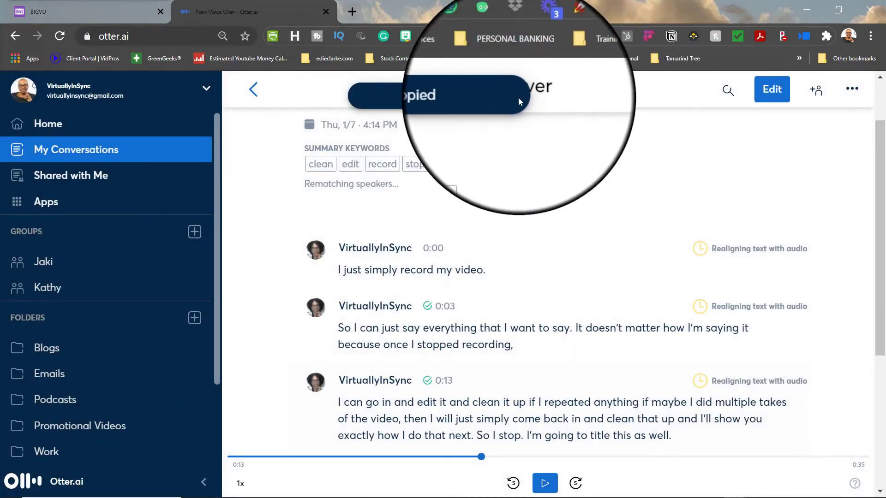
Switch to BIGVU and create a new script containing the copied transcript
click(80, 10)
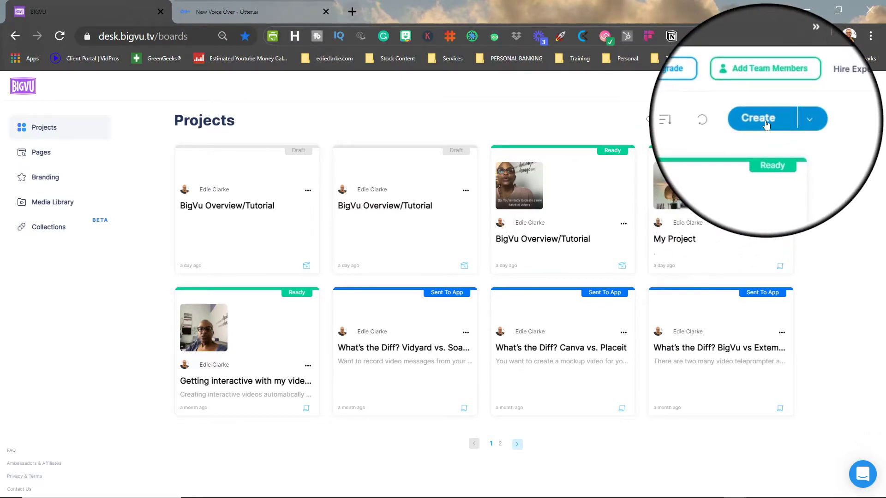
click(766, 123)
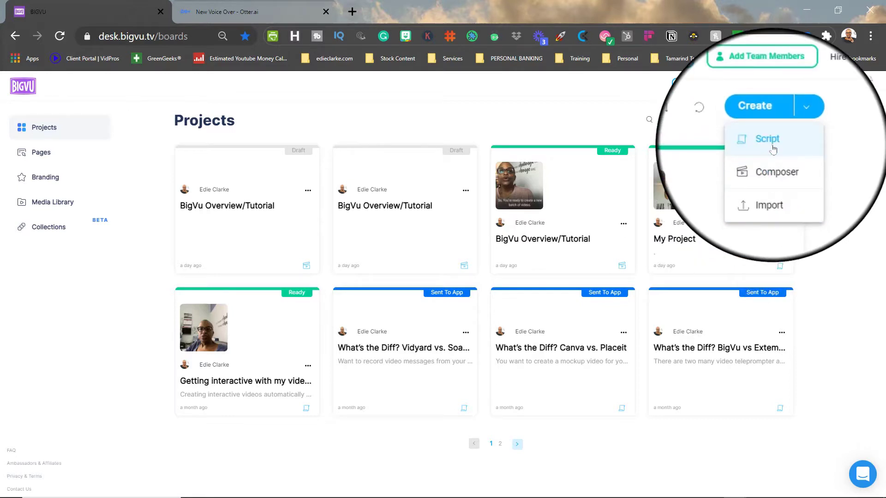
click(773, 148)
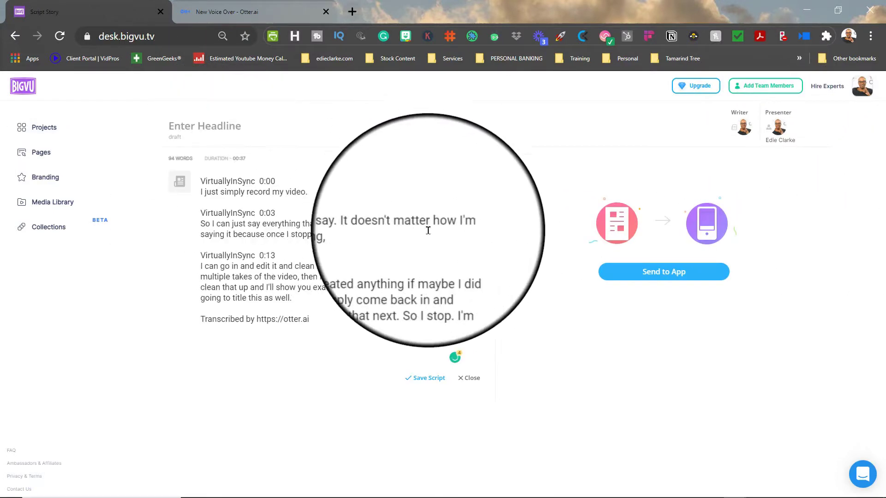
drag(394, 315, 184, 320)
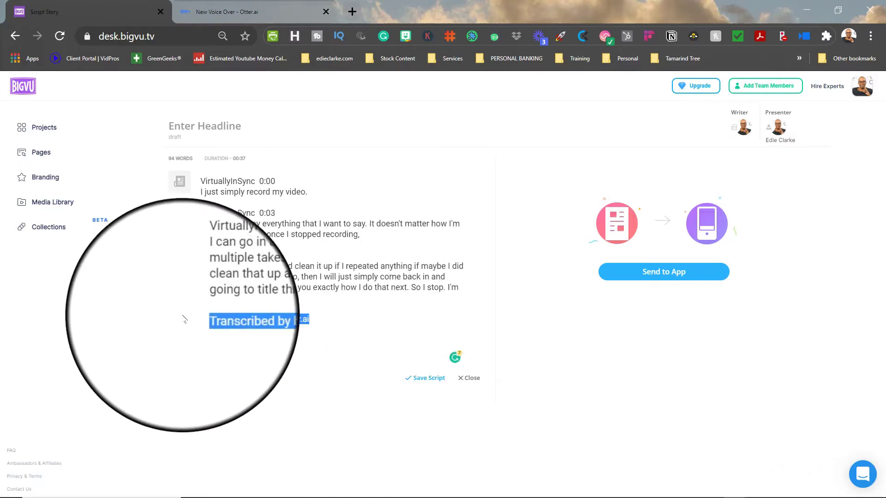
key(BackSpace)
drag(281, 257, 201, 249)
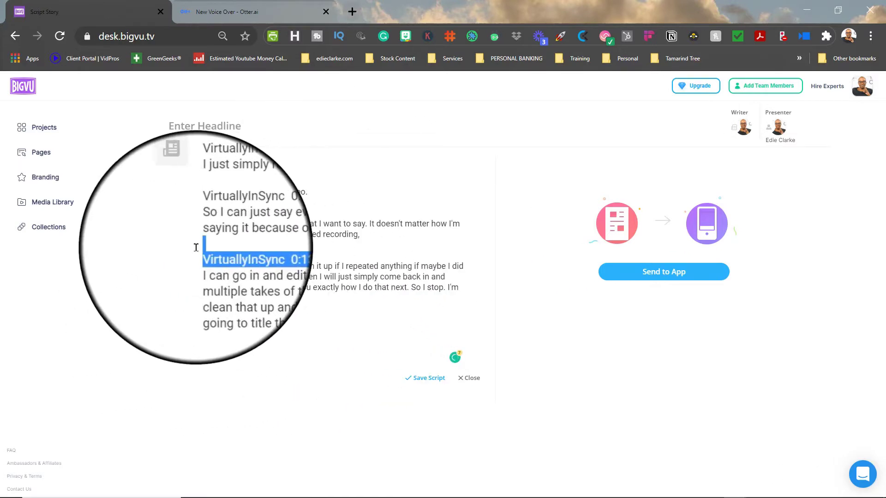
key(BackSpace)
drag(301, 208, 202, 210)
key(BackSpace)
drag(287, 180, 201, 181)
key(BackSpace)
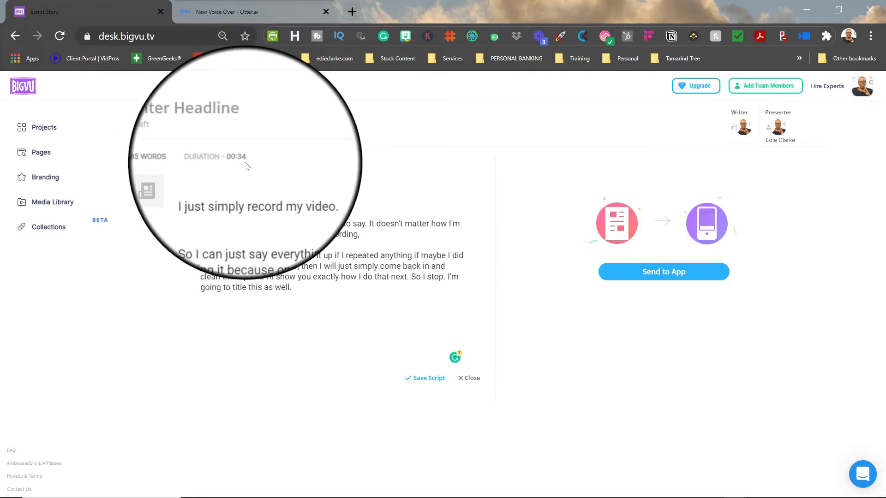
Save the script under the headline "New Voice Over" and send it to the app
click(227, 126)
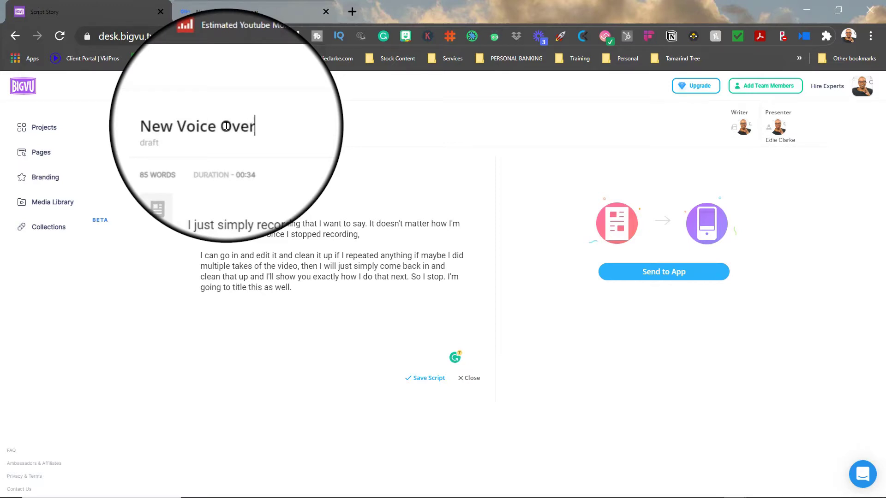
text(New Voice Over)
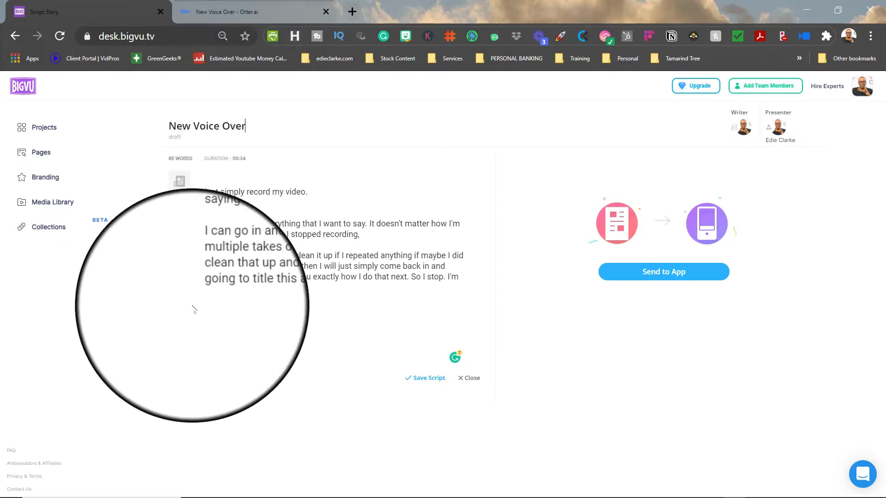
click(426, 383)
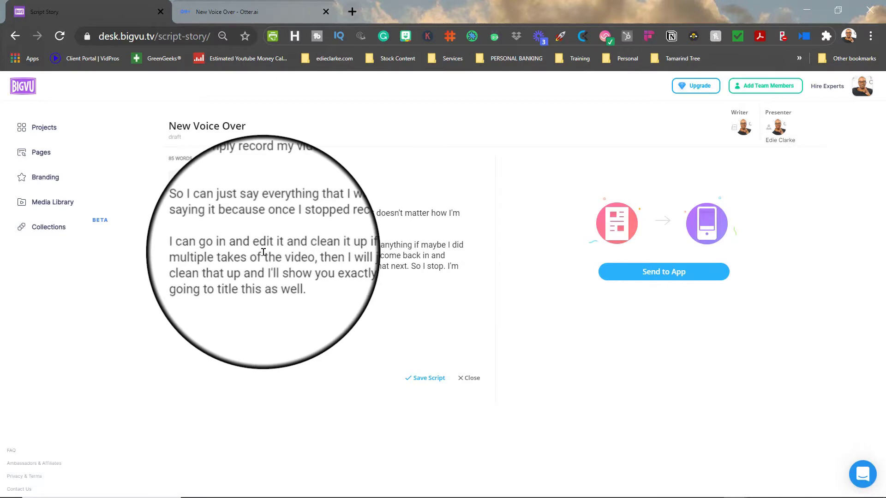
click(639, 278)
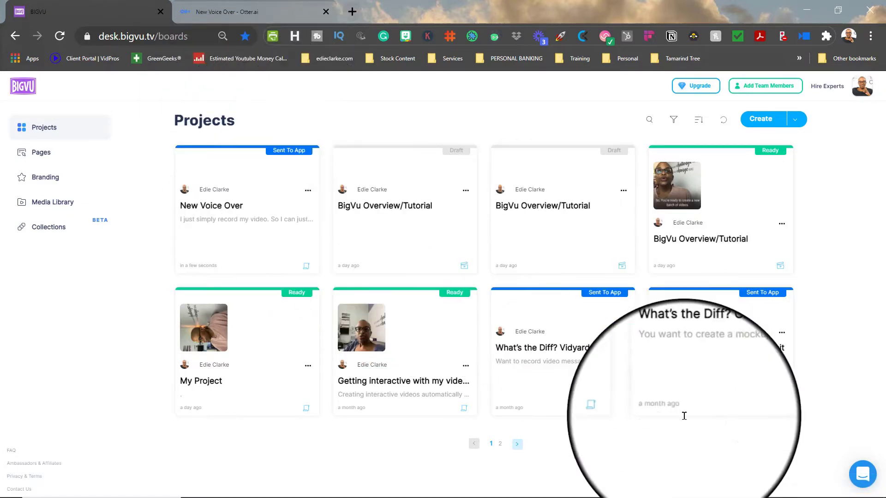
Switch to the mirrored iPhone and open the New Voice Over script in the BIGVU app, with its additional options shown
mouse_move(751, 495)
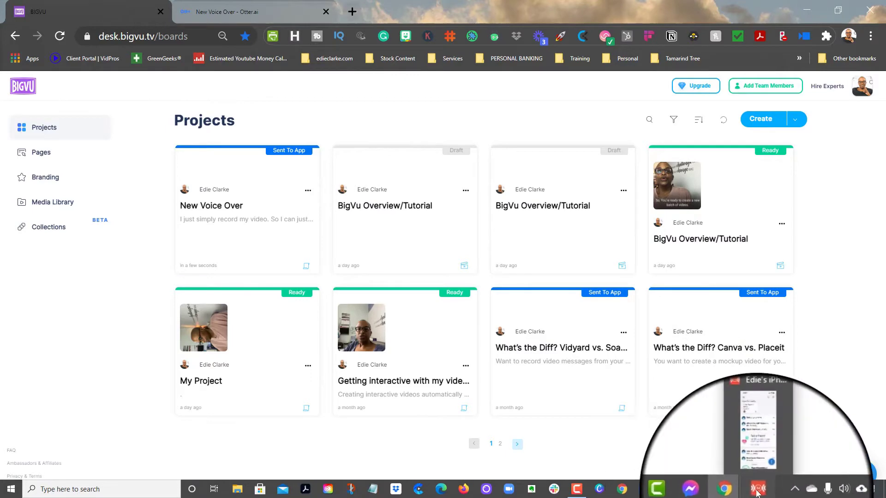
click(685, 439)
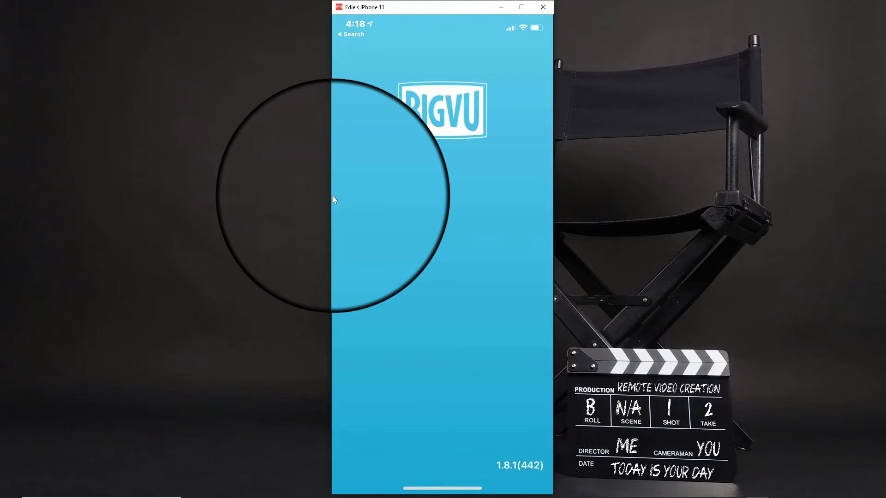
drag(432, 7, 322, 10)
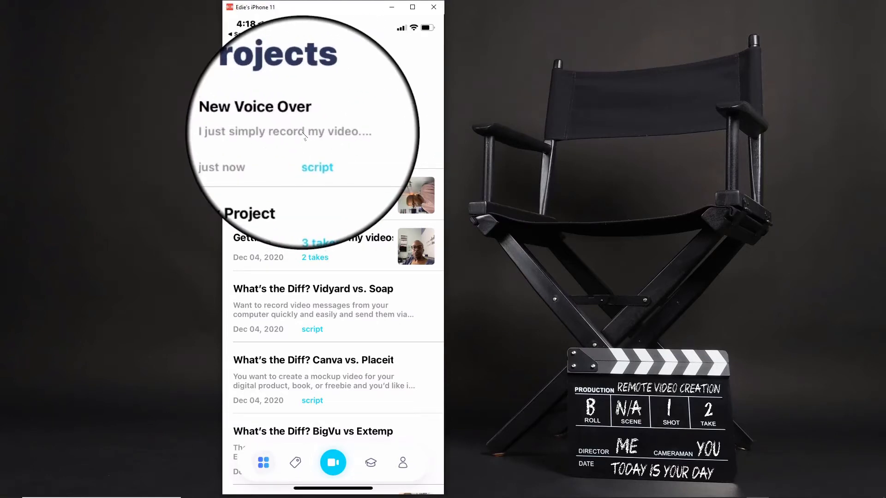
click(305, 135)
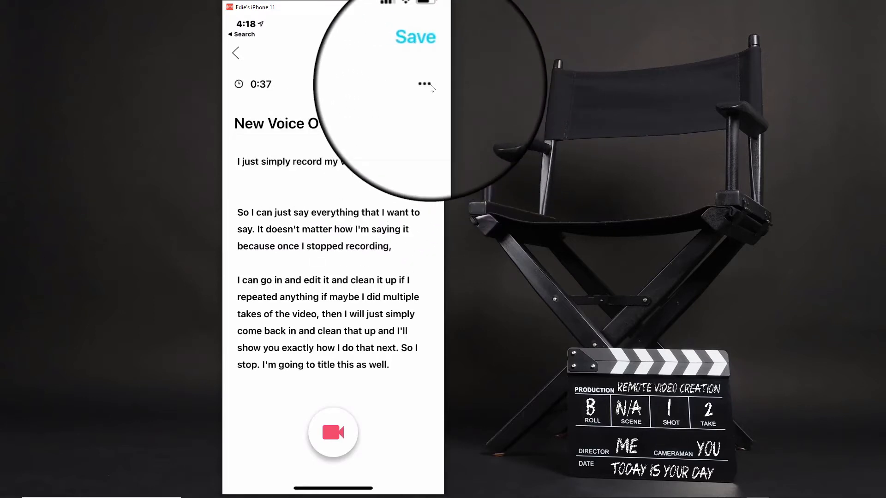
click(425, 84)
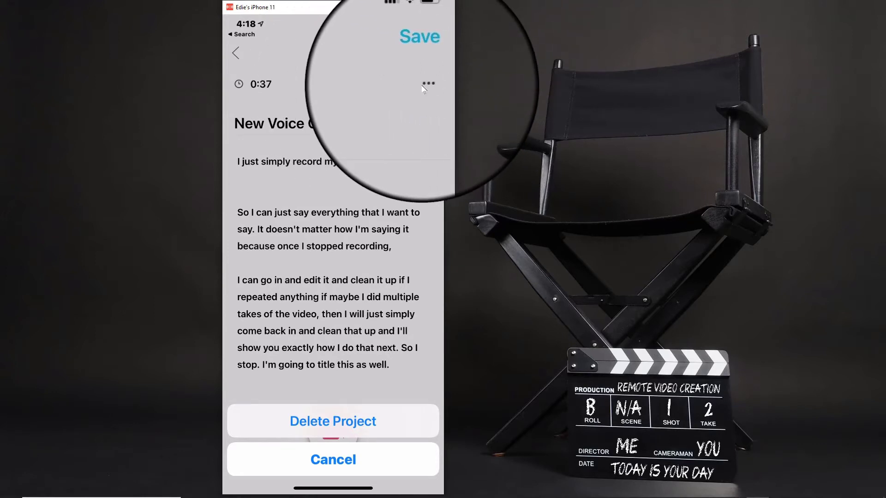
Dismiss the additional options and open the teleprompter camera for the New Voice Over script
click(424, 88)
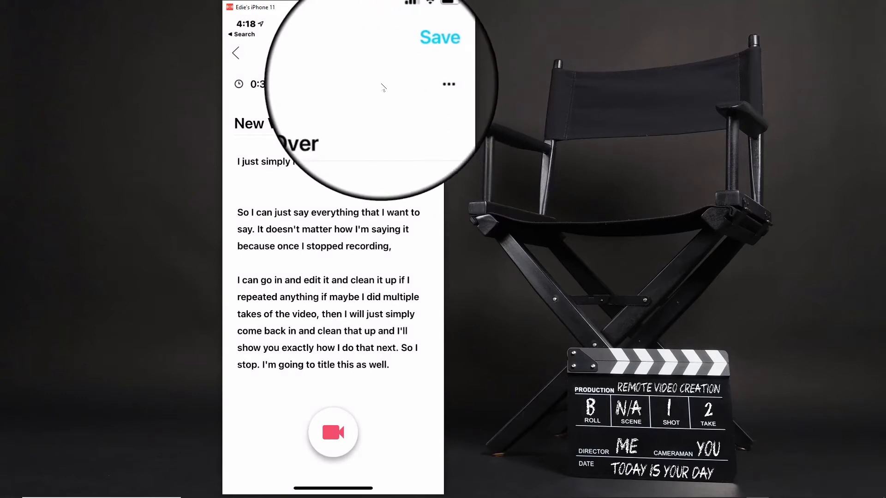
click(277, 263)
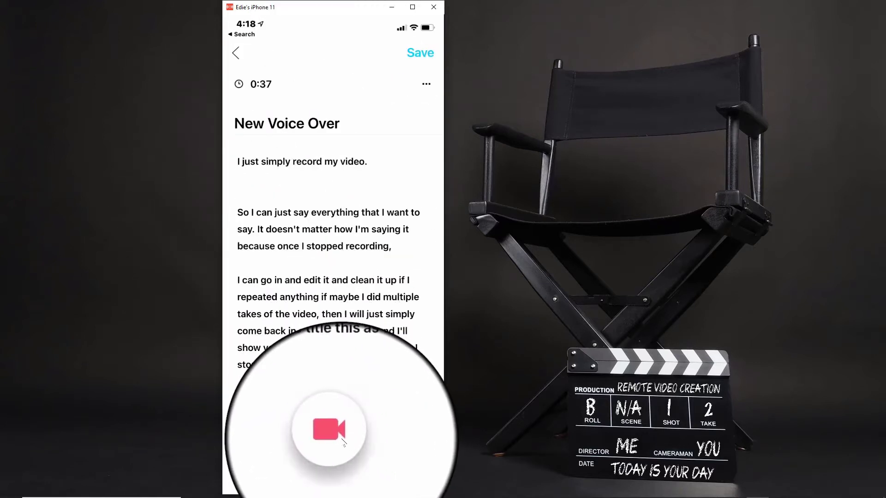
click(329, 429)
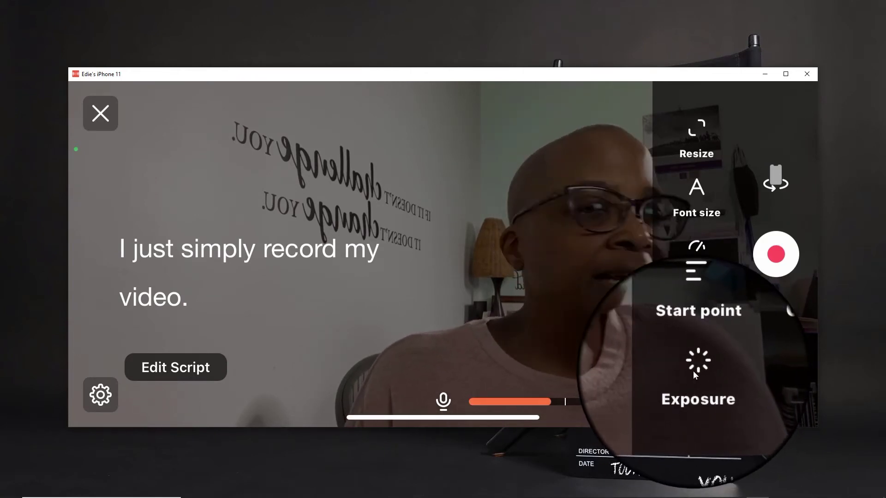
Reduce the camera's exposure to darken the picture before recording
click(698, 362)
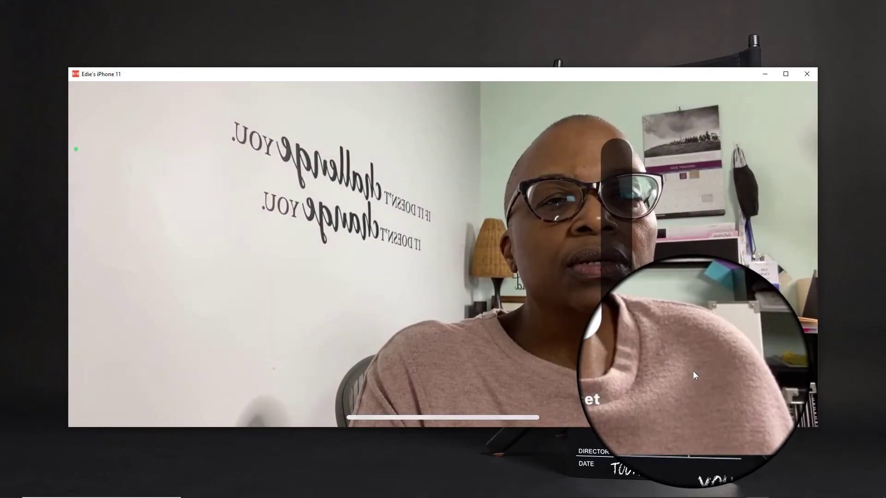
click(693, 371)
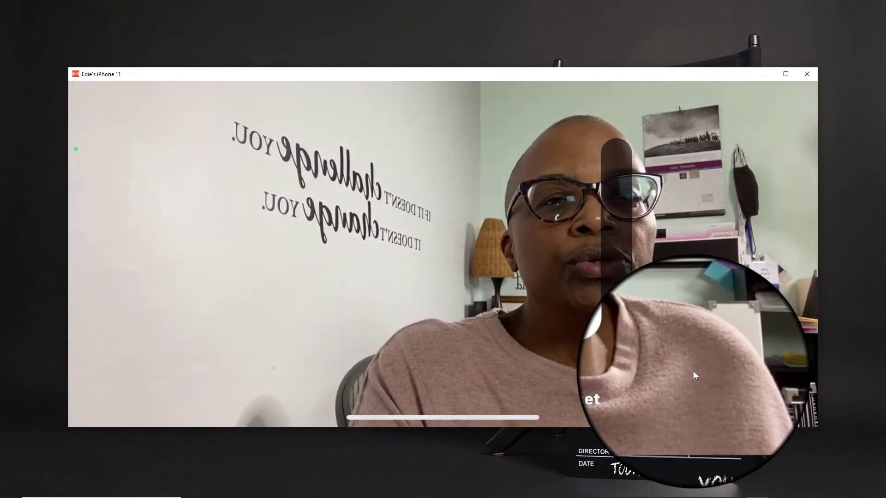
click(693, 371)
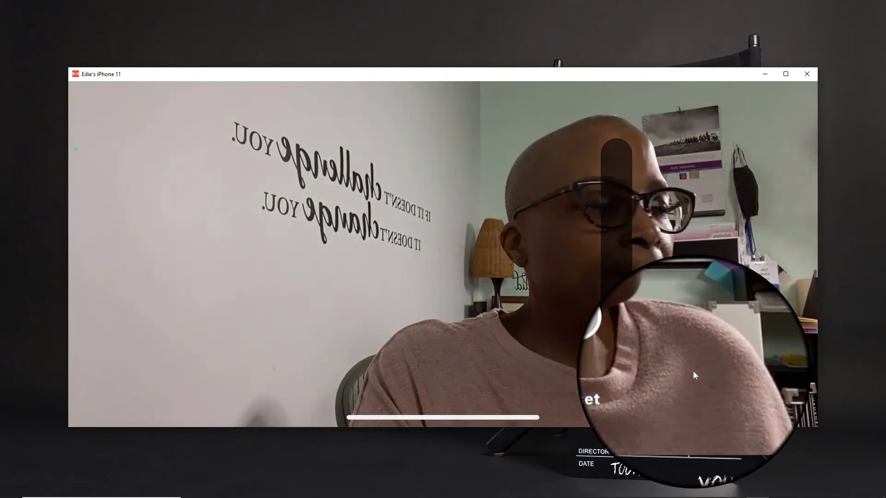
click(693, 371)
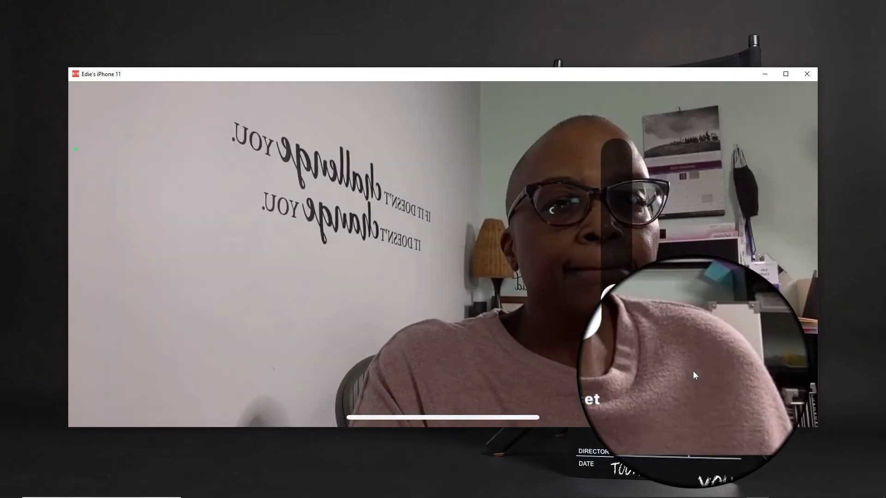
click(693, 371)
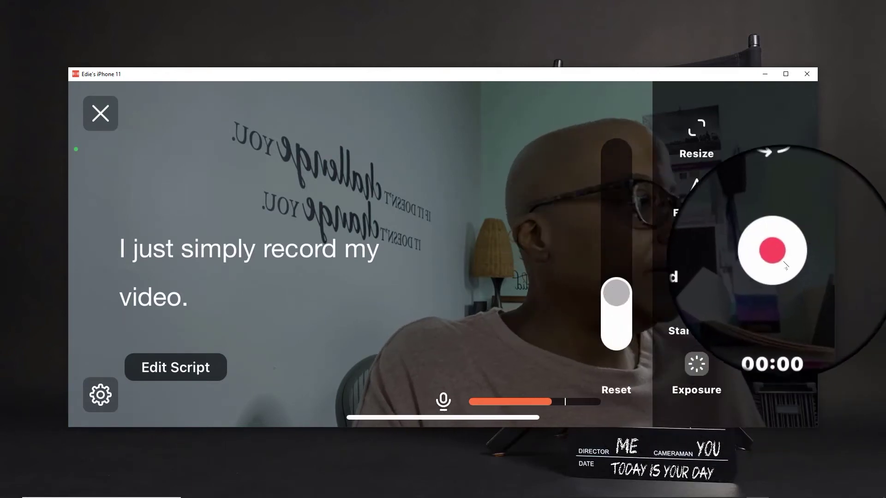
Record a take of the New Voice Over script about 53 seconds long, and look through the options for the take
click(783, 261)
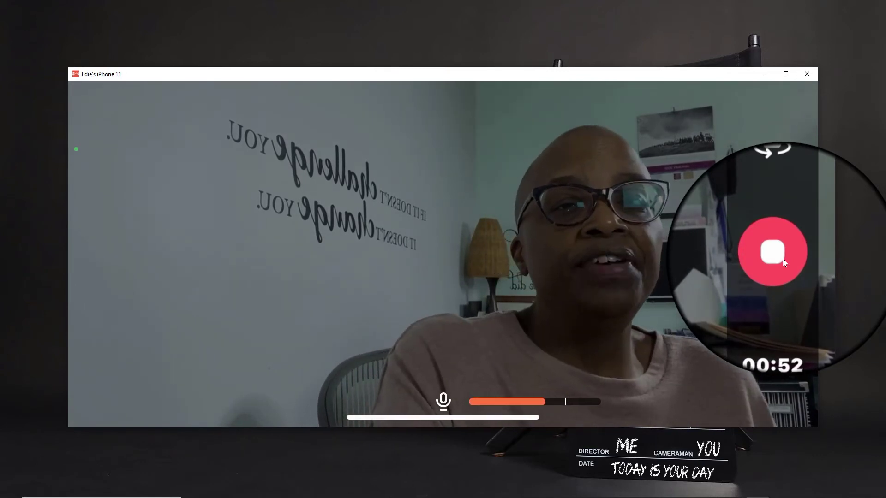
click(782, 259)
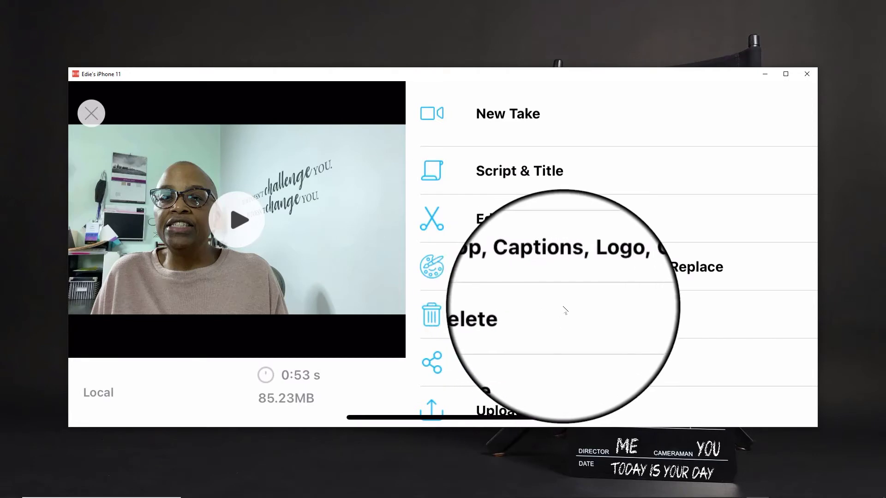
scroll(564, 311, down, 3)
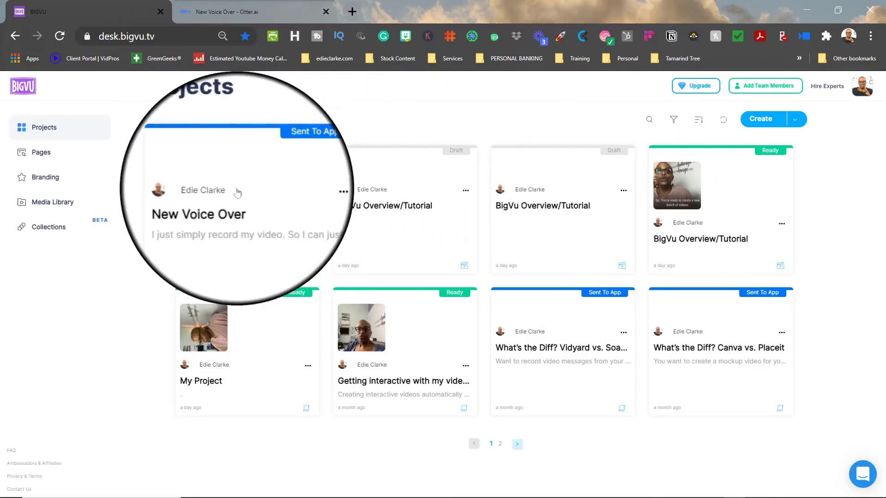
Switch to BIGVU in the browser, refresh the projects, open New Voice Over and briefly play its uploaded take
click(59, 36)
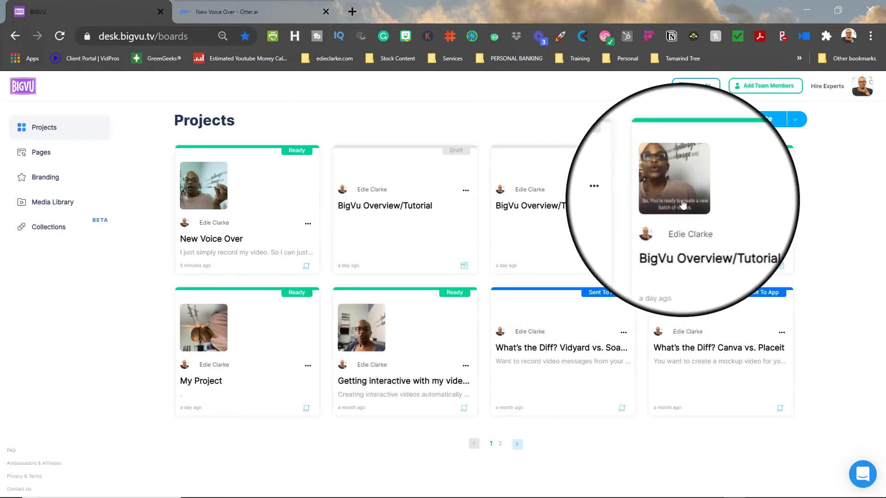
click(210, 191)
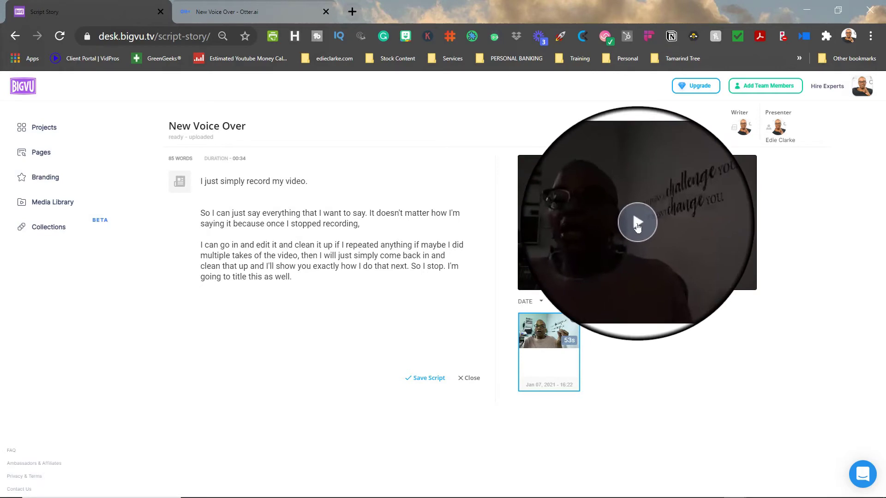
click(637, 224)
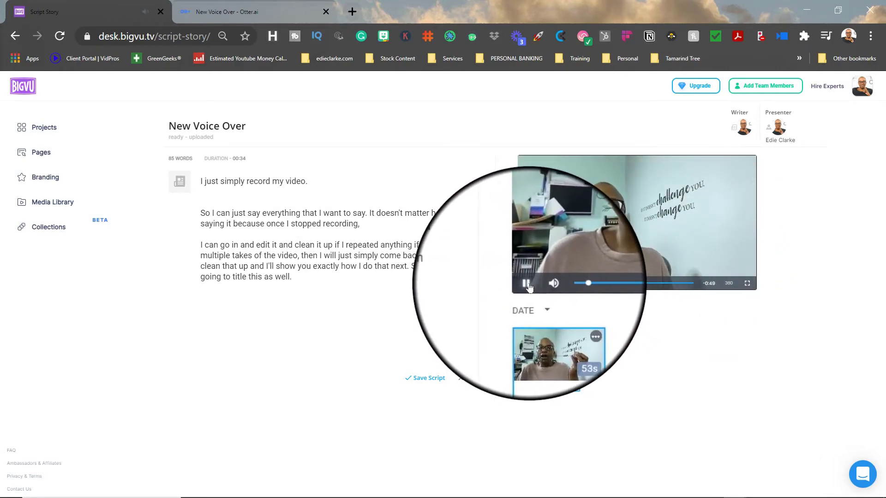
click(526, 284)
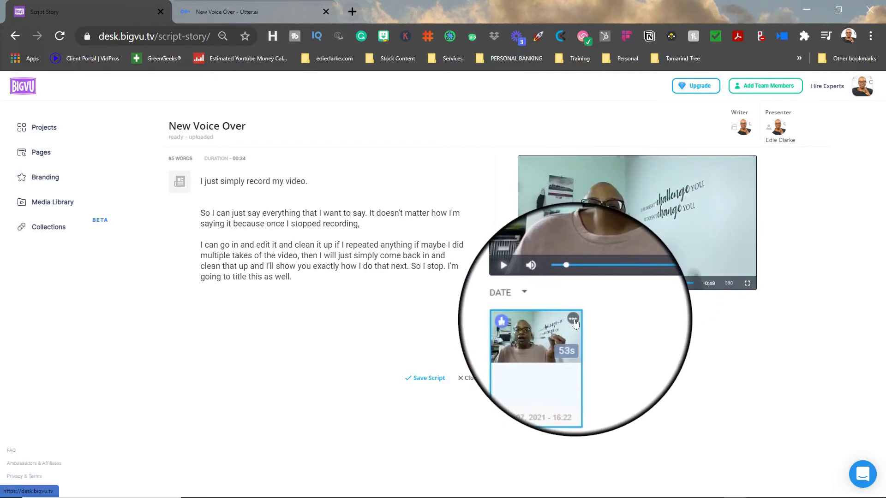
click(574, 321)
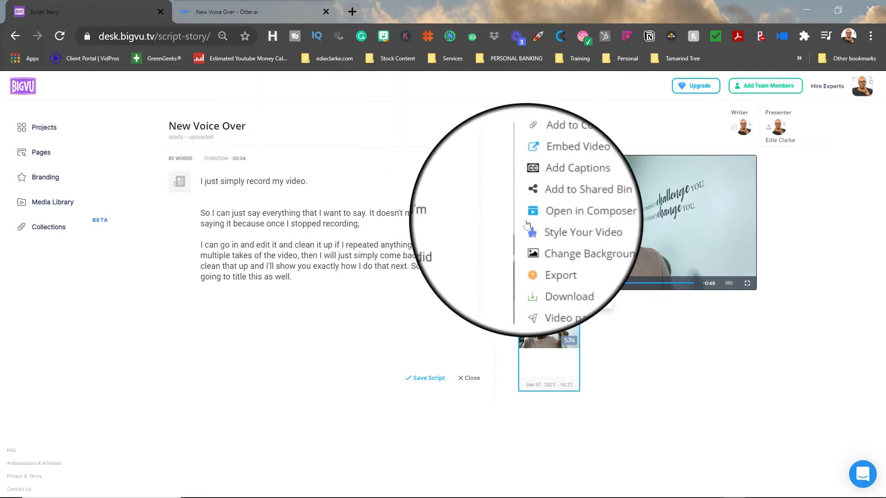
click(551, 206)
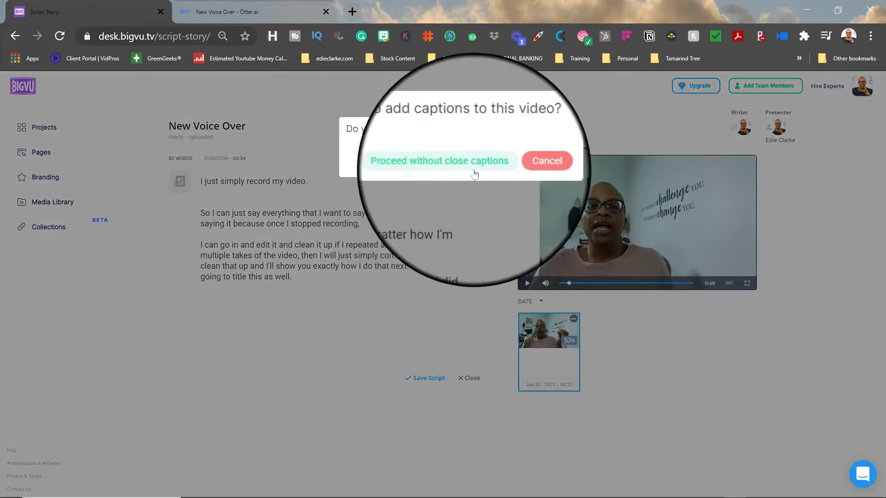
click(437, 170)
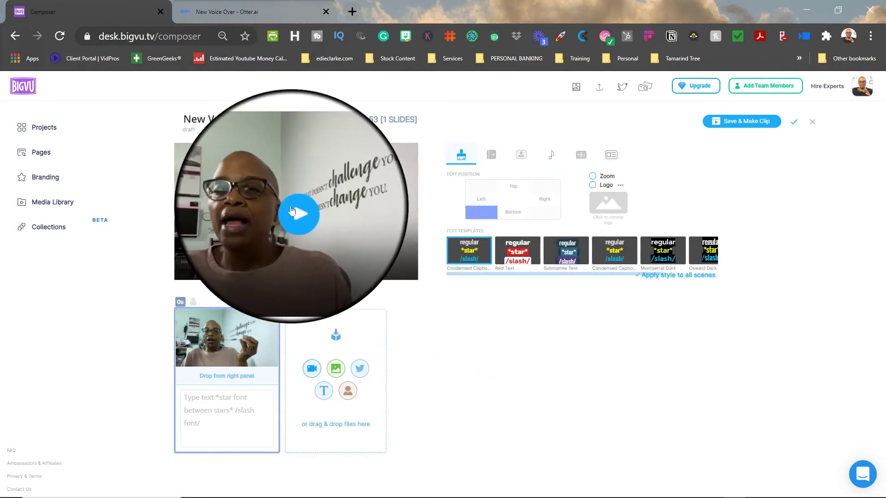
click(296, 210)
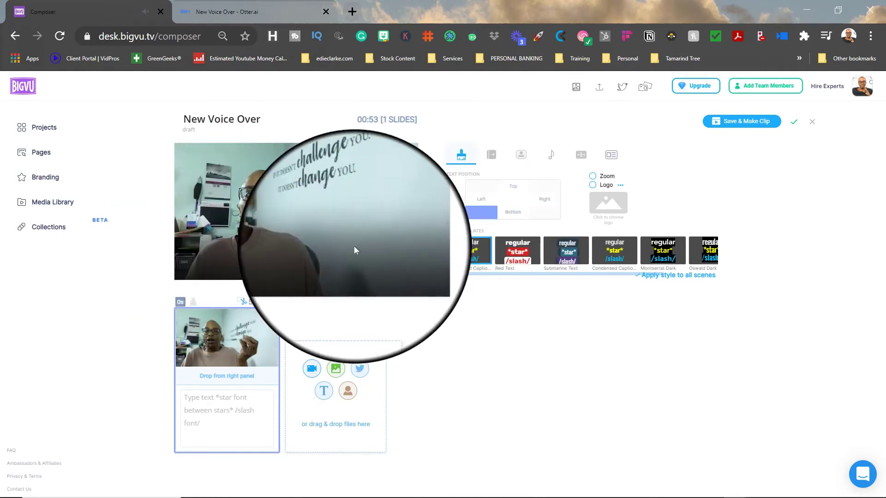
click(318, 243)
click(226, 415)
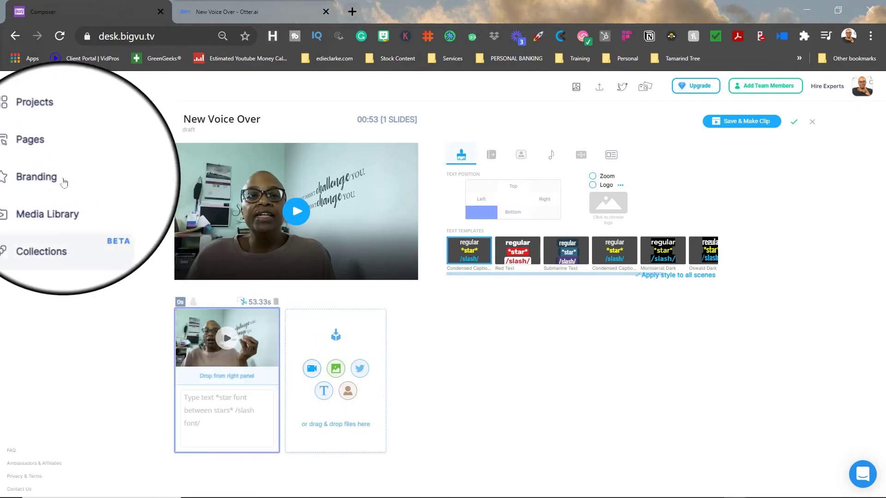
click(44, 127)
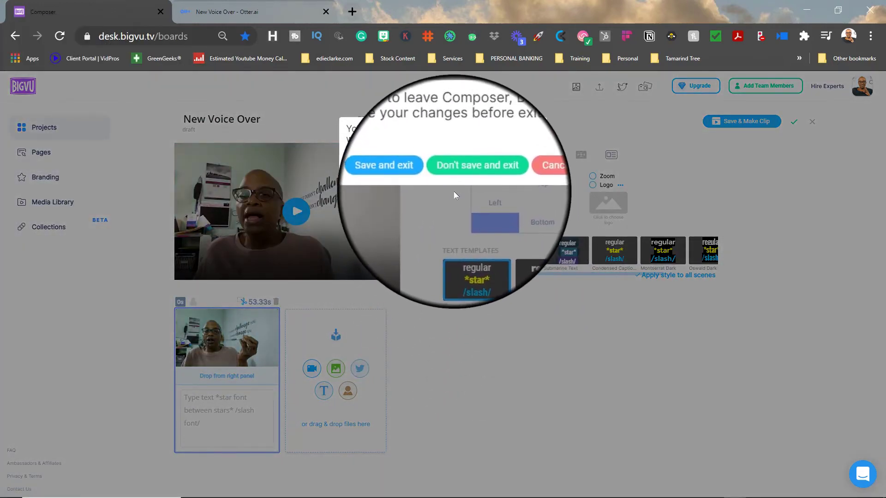
click(469, 158)
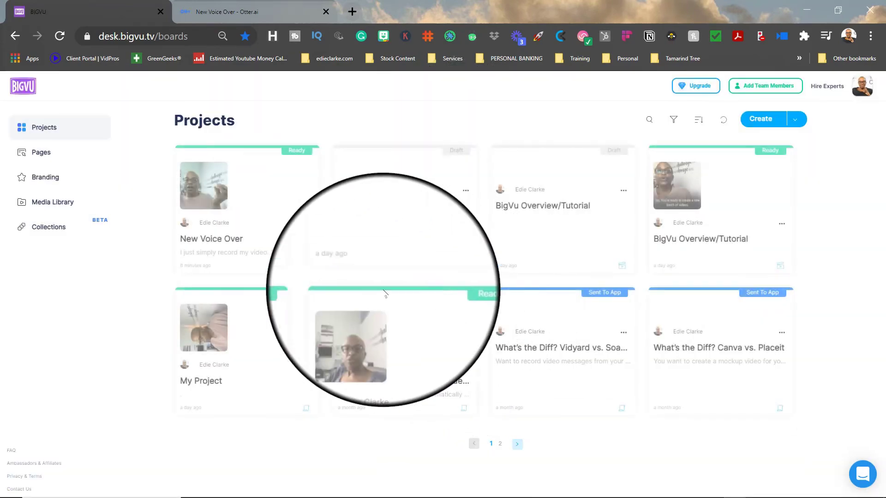
Reopen the New Voice Over project and send its take to Composer with captions in English (United States)
click(258, 194)
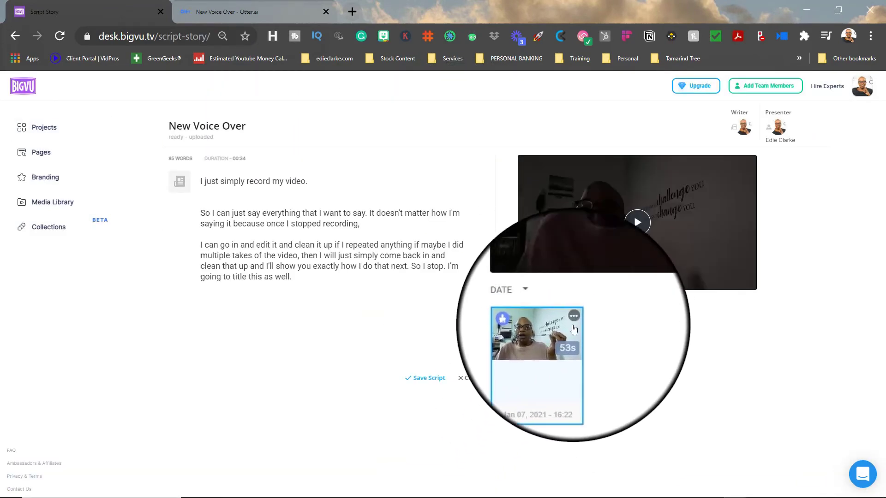
click(574, 321)
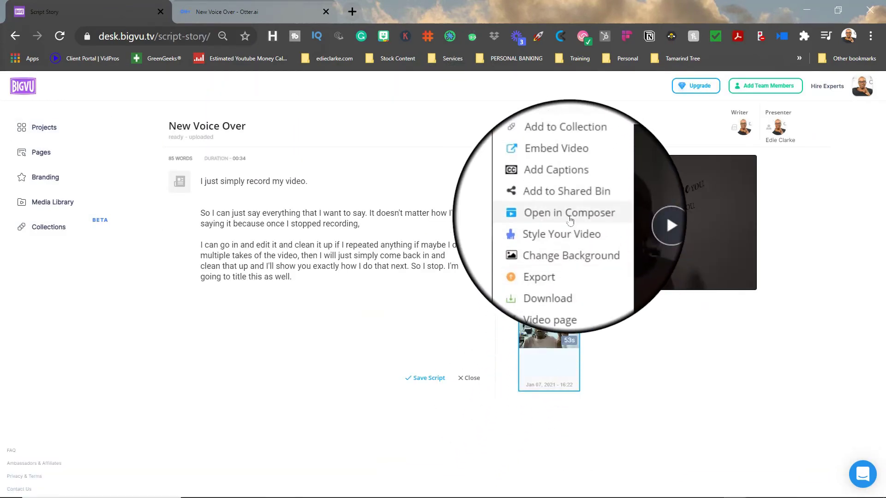
click(568, 215)
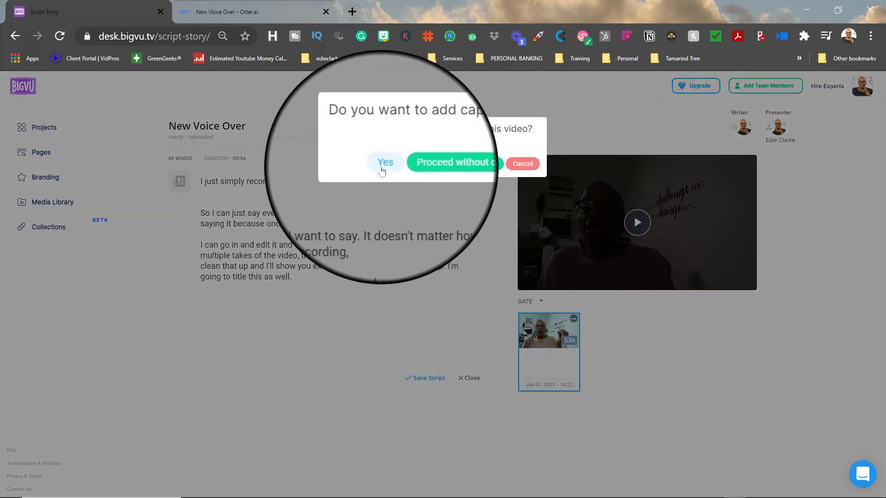
click(382, 171)
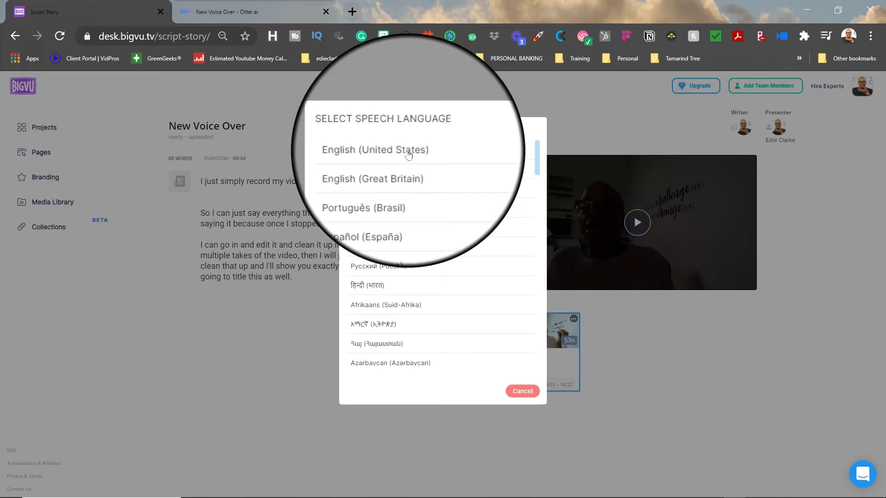
click(408, 153)
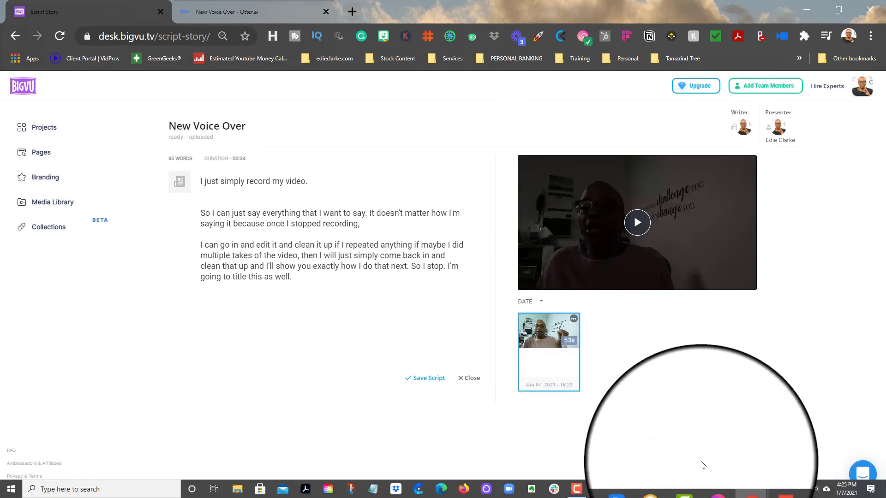
Reload the project page and display the video's closed captions in place of the script
click(428, 385)
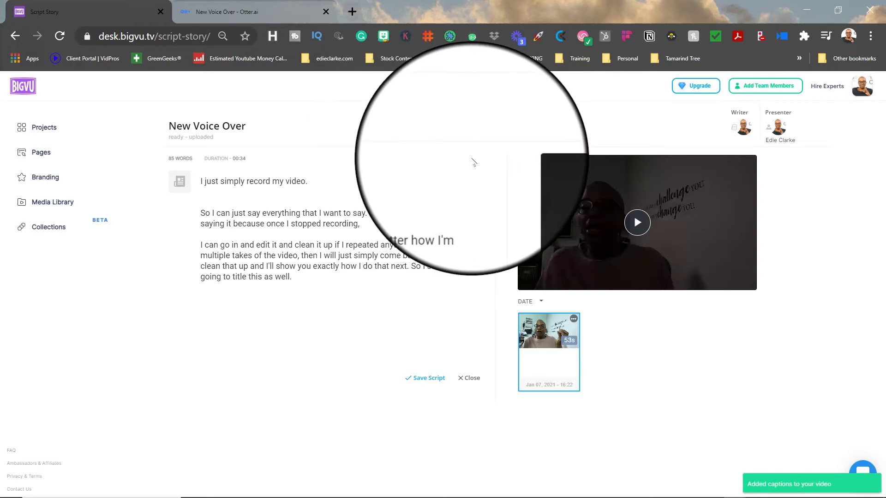
click(60, 39)
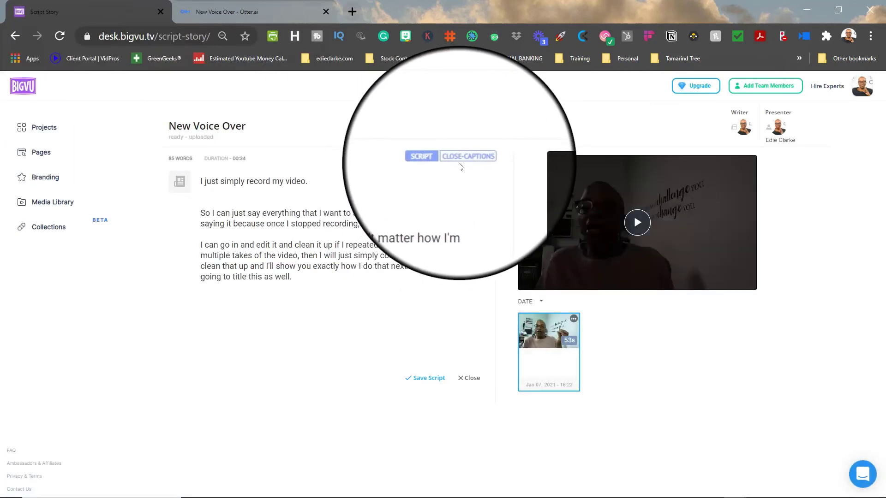
click(462, 162)
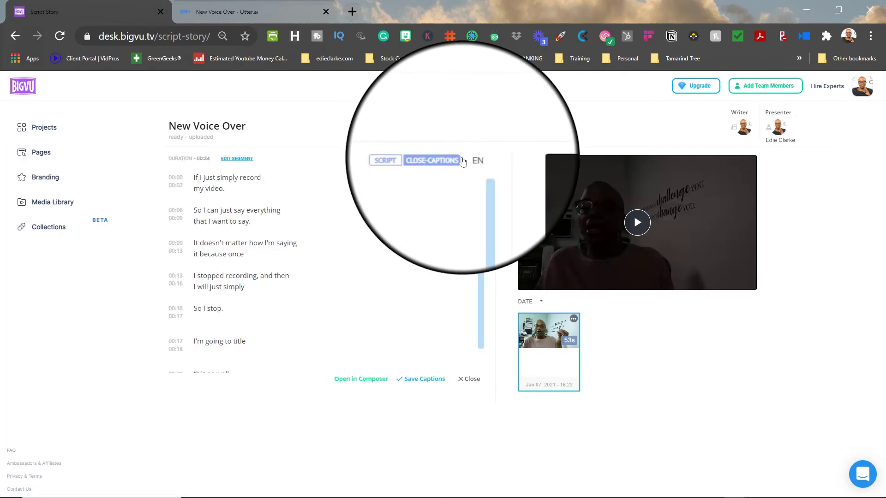
scroll(237, 207, down, 1)
scroll(243, 222, up, 1)
Play the captioned video, pause it and replay it from the beginning
click(638, 223)
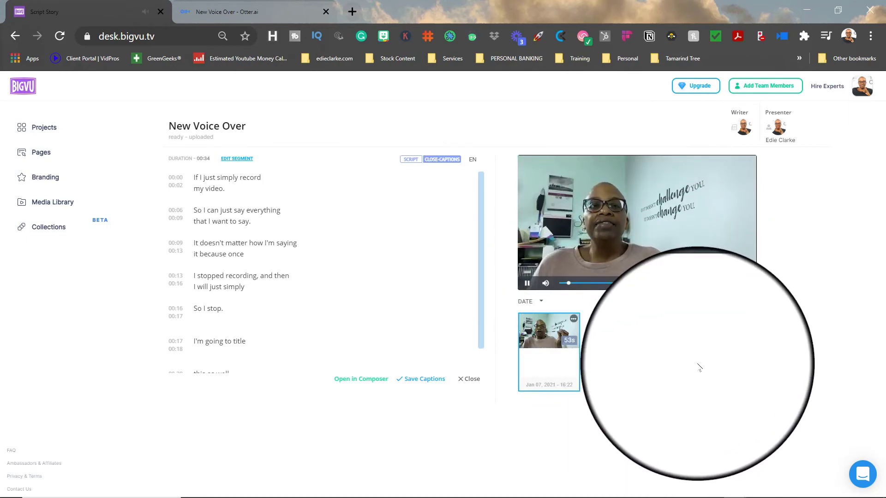
click(593, 261)
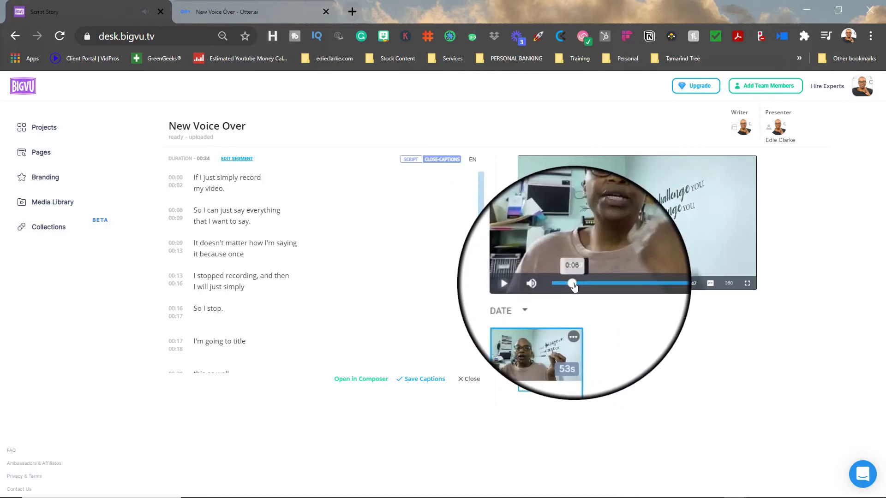
click(555, 283)
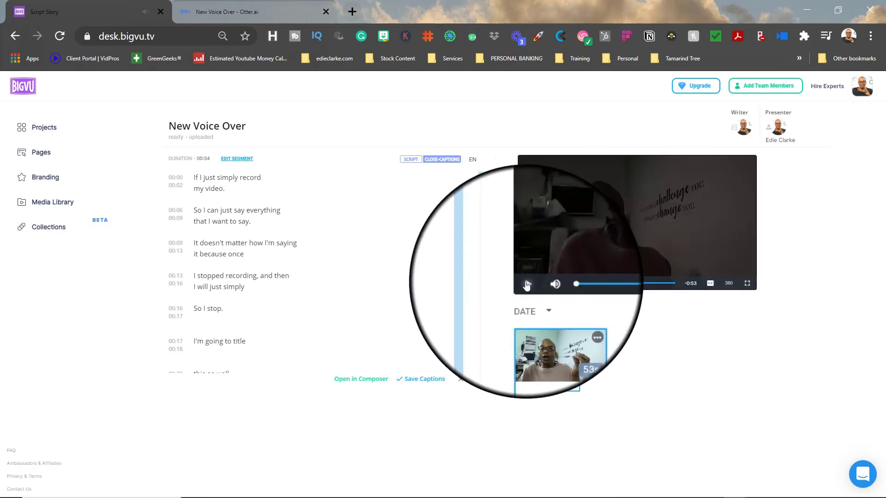
click(527, 284)
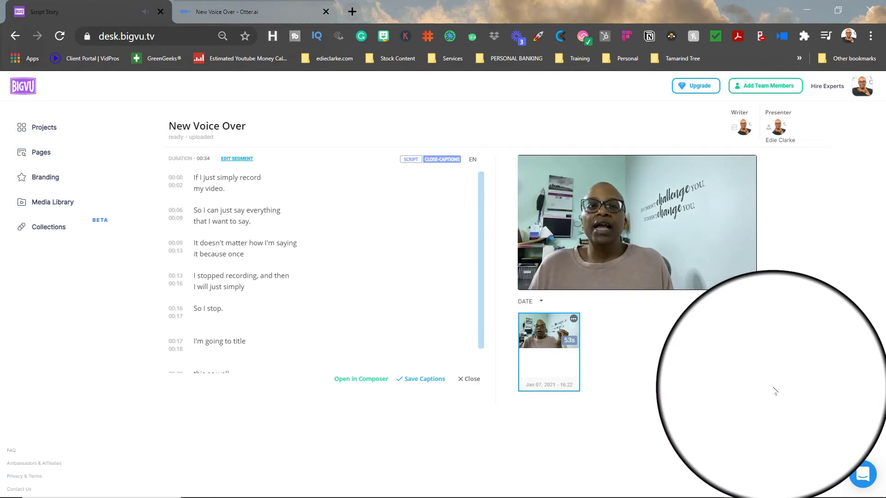
Open the New Voice Over take in Composer with automatic captions in EN and bring its slides and style options into view
click(574, 319)
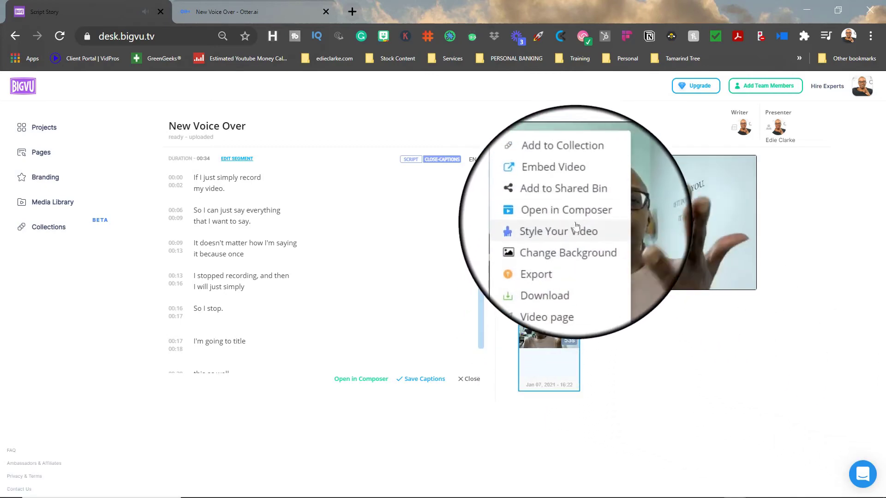
click(572, 220)
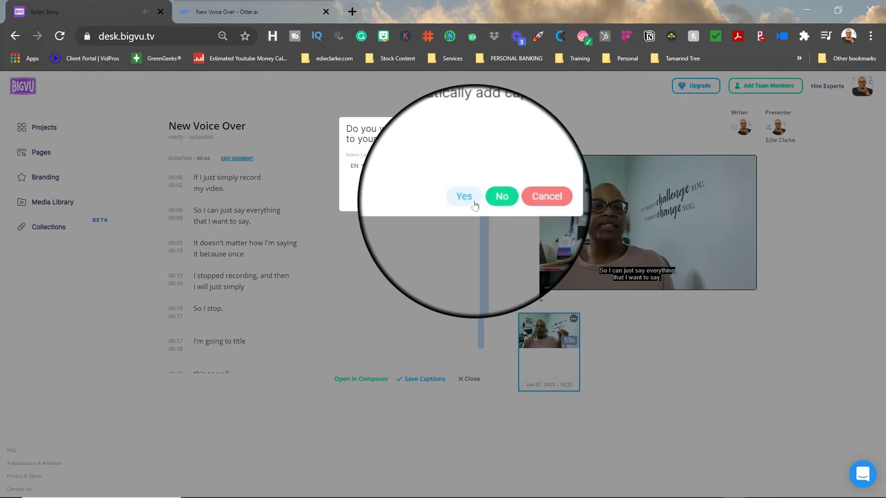
click(475, 205)
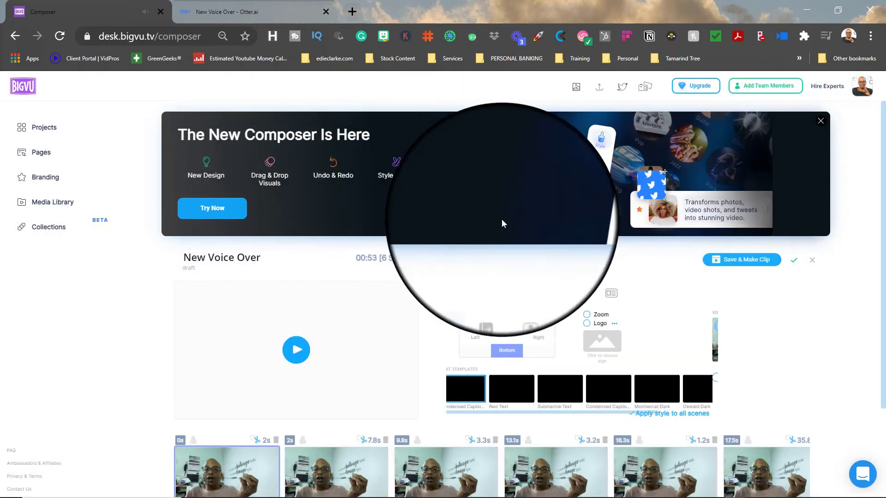
scroll(826, 381, down, 3)
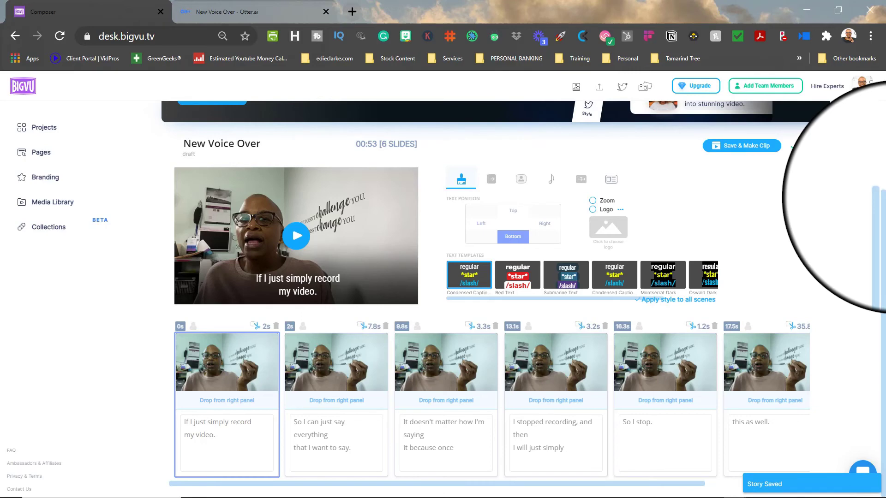
Return to the projects, reopen the ready New Voice Over project and download its take as an MP4 to the Downloads folder
click(43, 129)
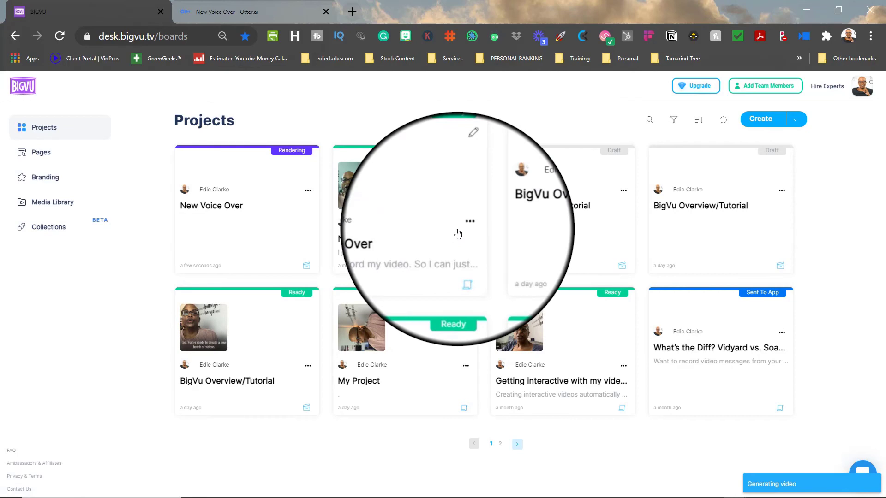
click(443, 183)
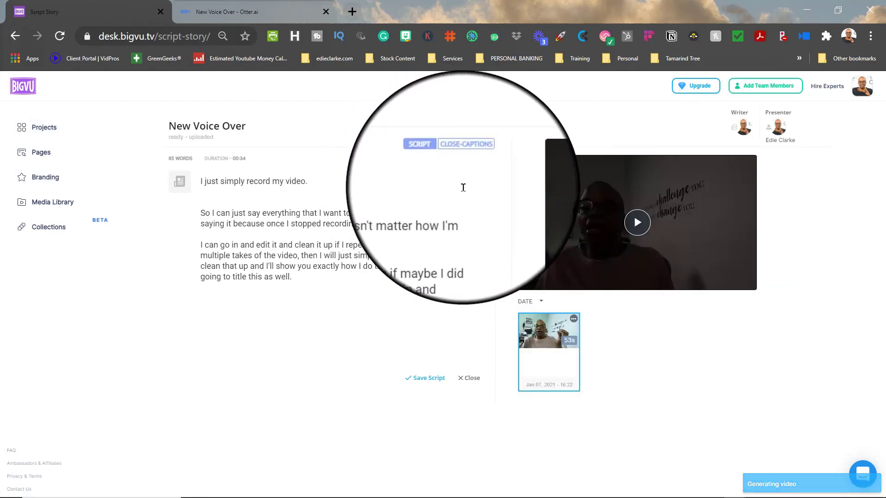
click(573, 319)
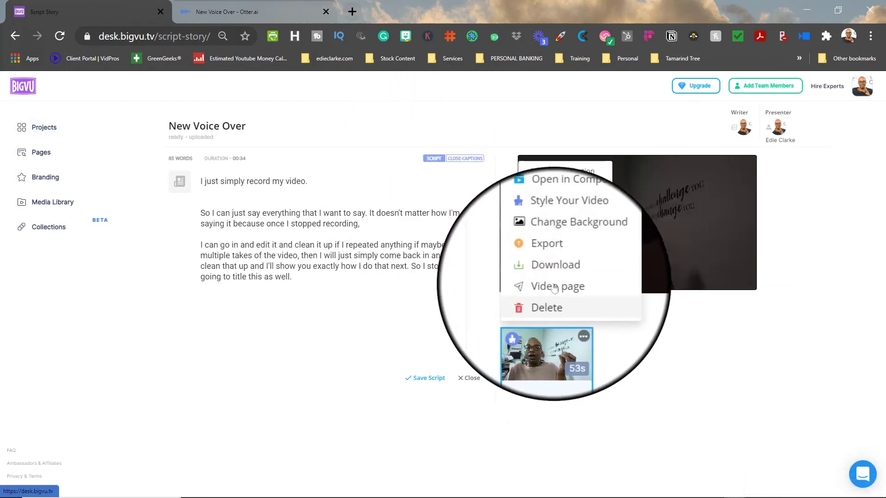
click(553, 274)
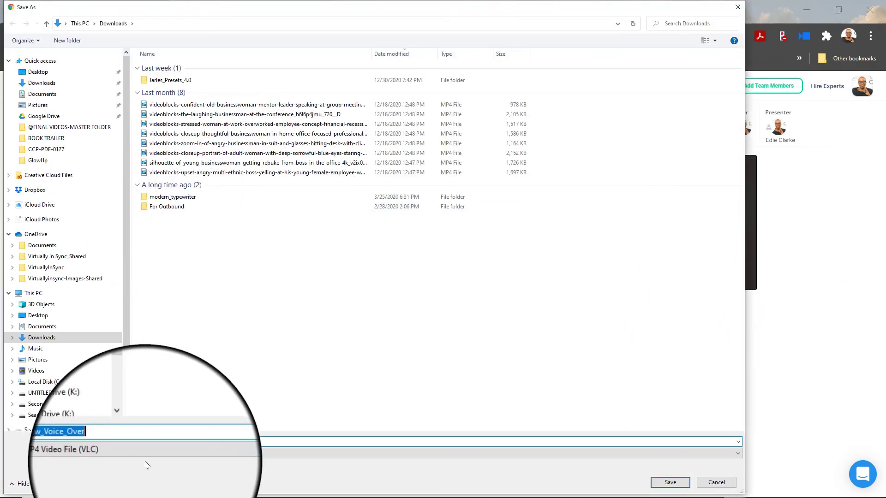
click(671, 482)
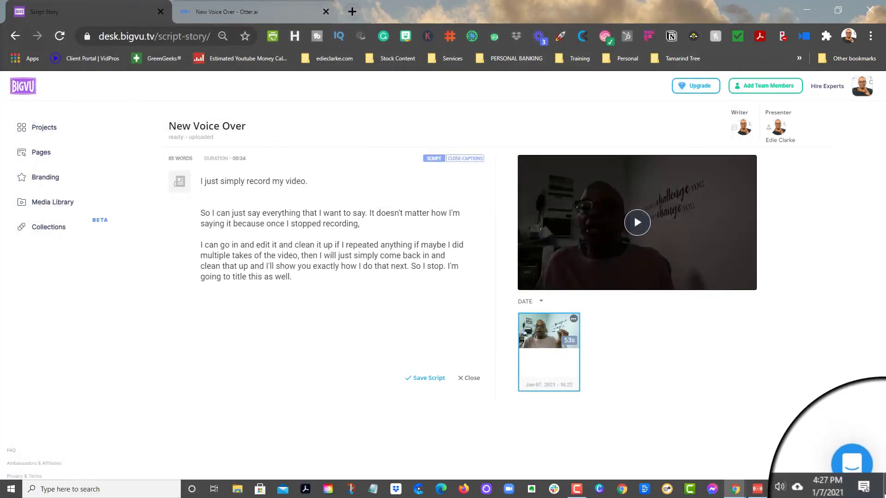